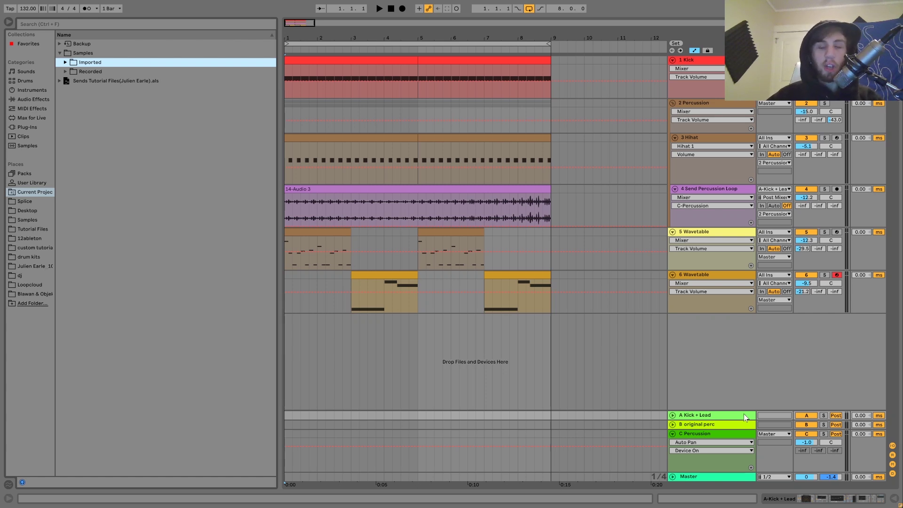
- Turn off arrangement looping and compare playback with return tracks A, B and C active and deactivated
left_click(529, 9)
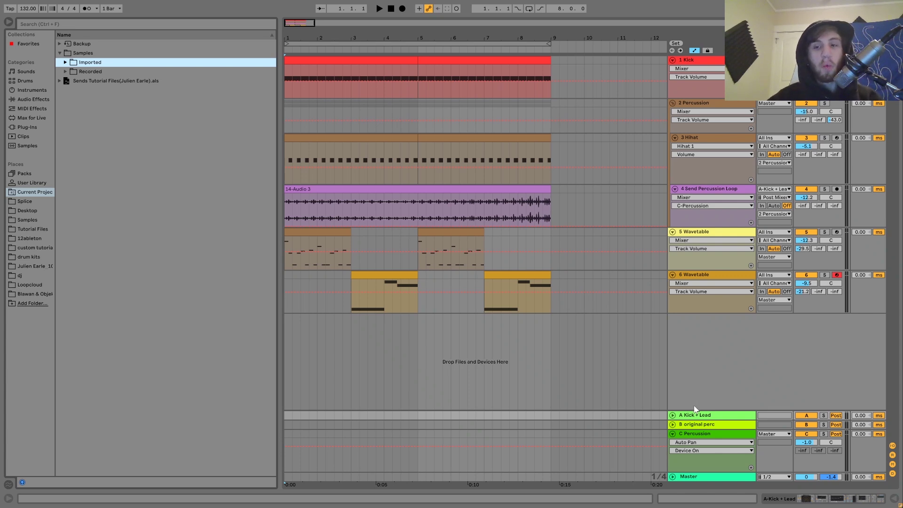
key("space")
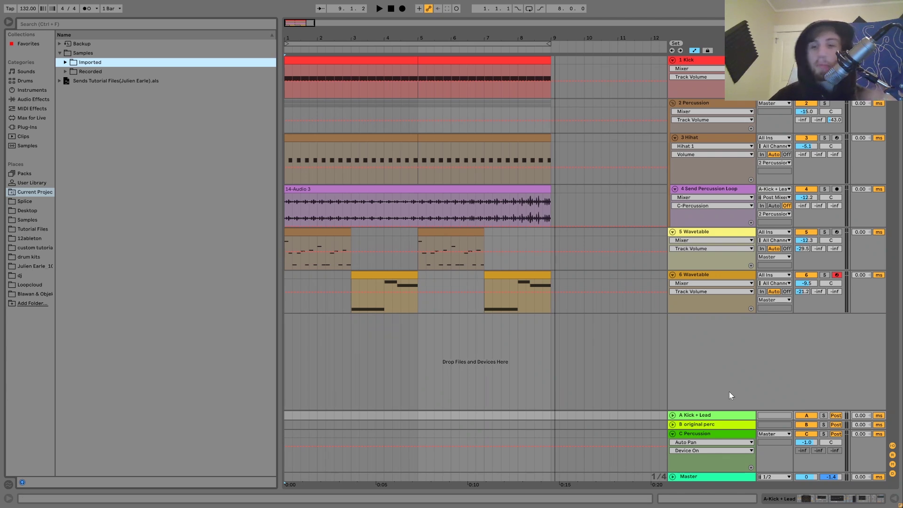
left_click(800, 416)
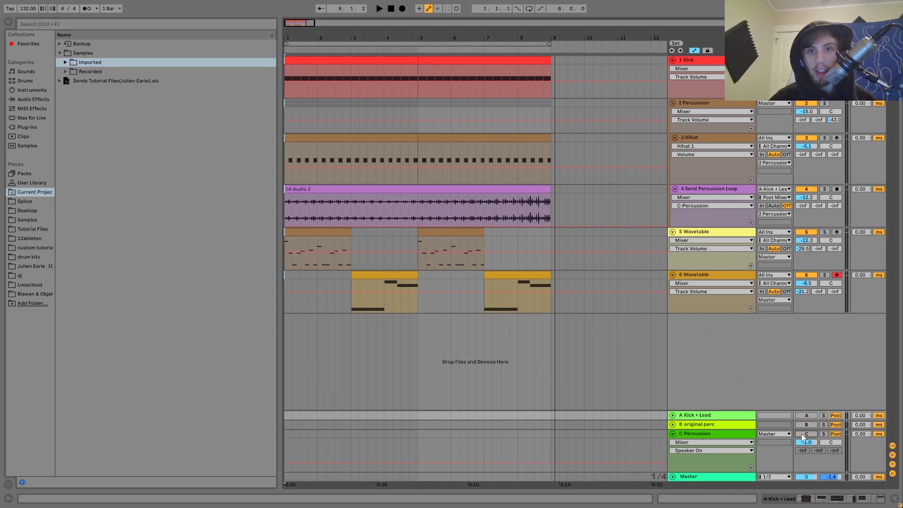
key("space")
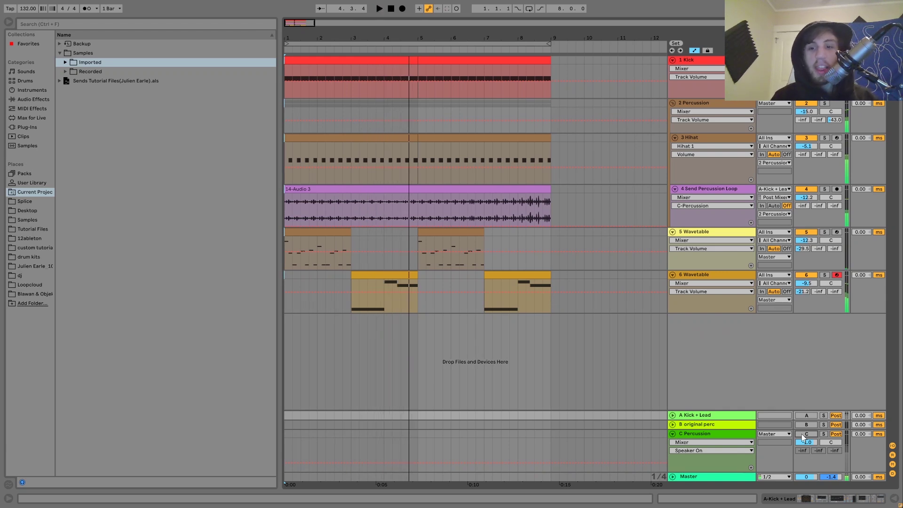
key("space")
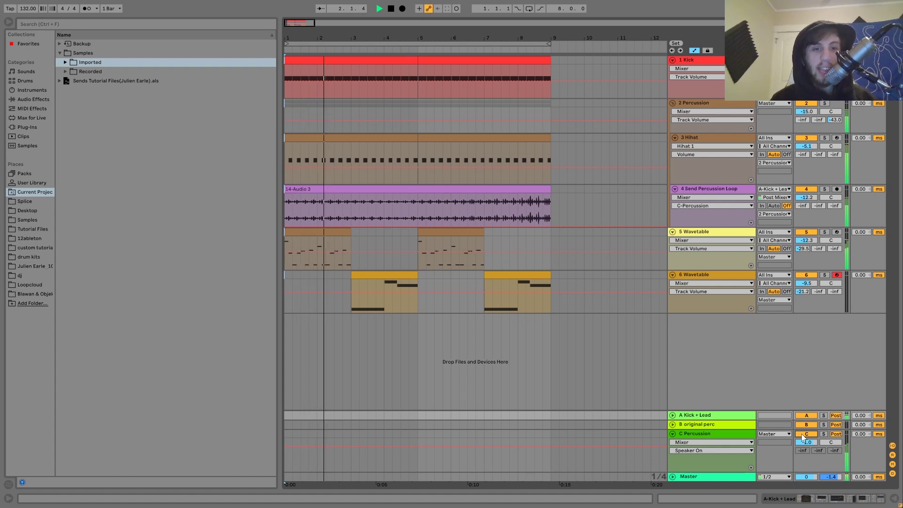
key("space")
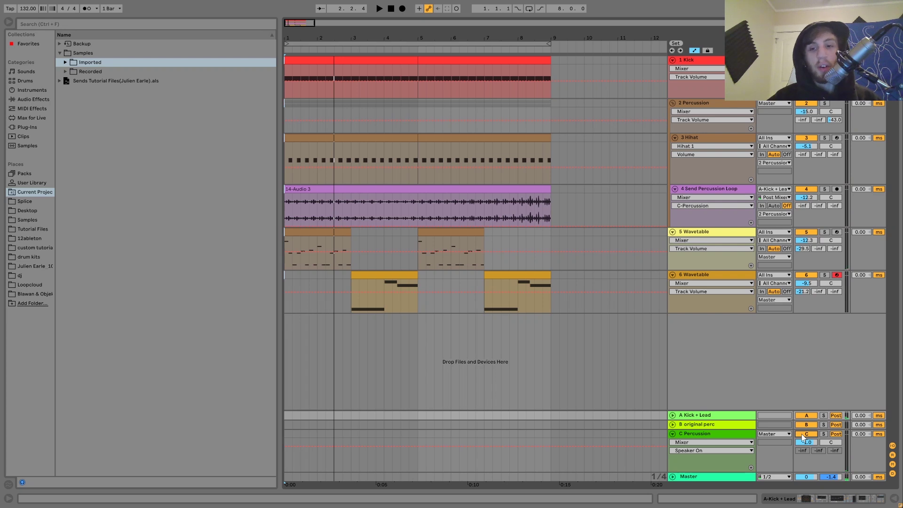
- Show the effect chains of the A Kick + Lead and B original perc return tracks
double_click(732, 419)
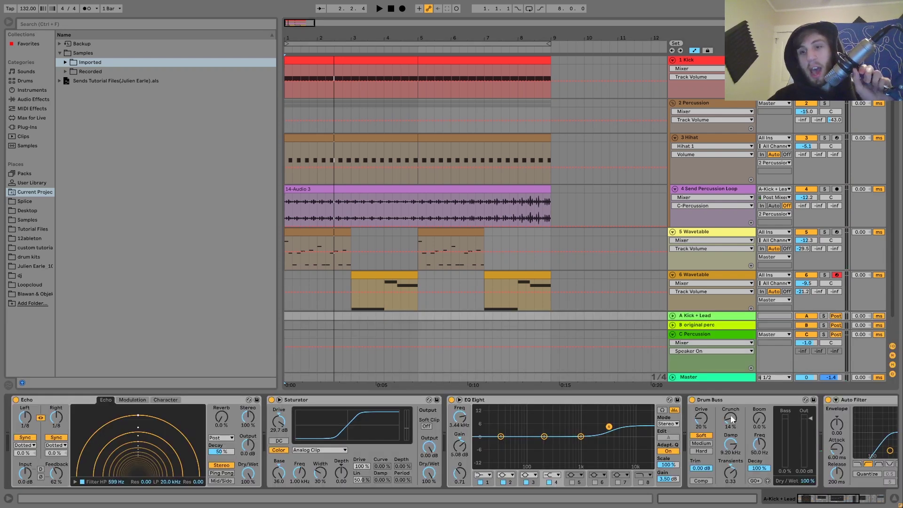
scroll(726, 333, "down", 1)
left_click(703, 325)
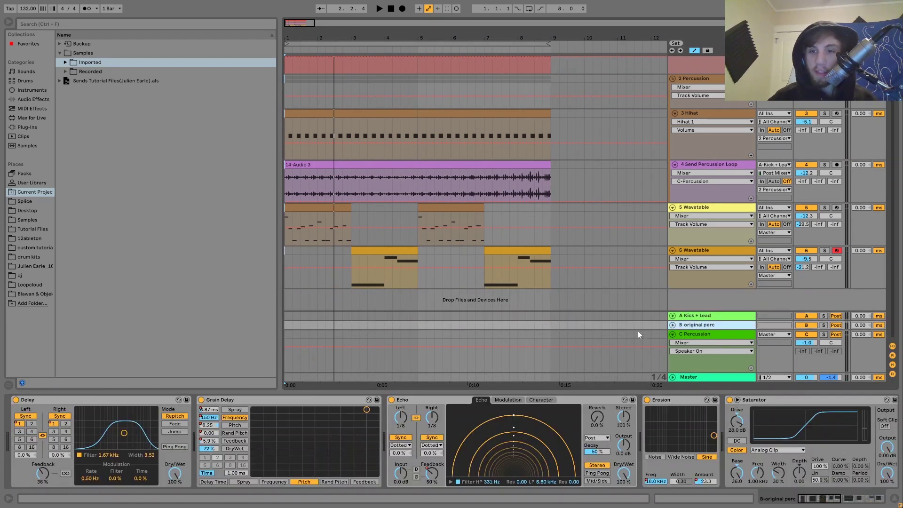
left_click(695, 315)
- Solo the A Kick + Lead return and loop the arrangement from bar 1 to bar 9 while listening to it
left_click(825, 317)
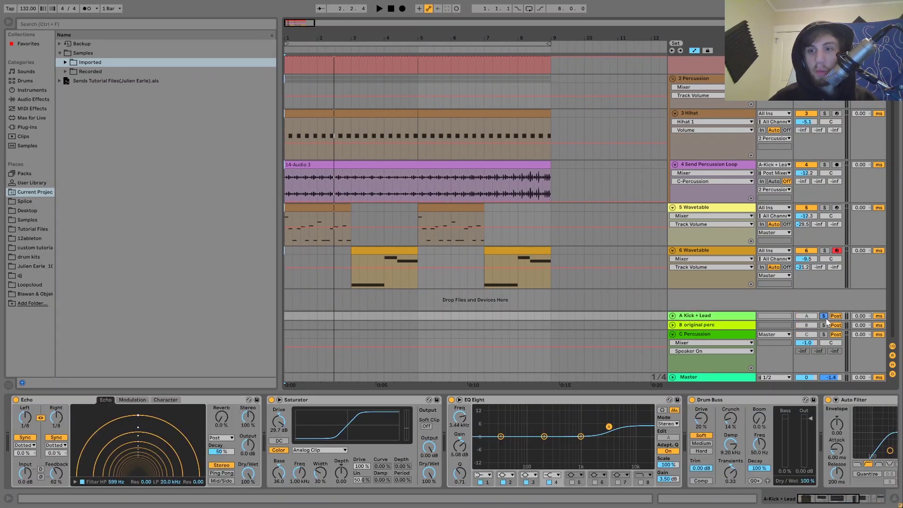
key("space")
left_click_drag(551, 315, 274, 315)
key("ctrl+l")
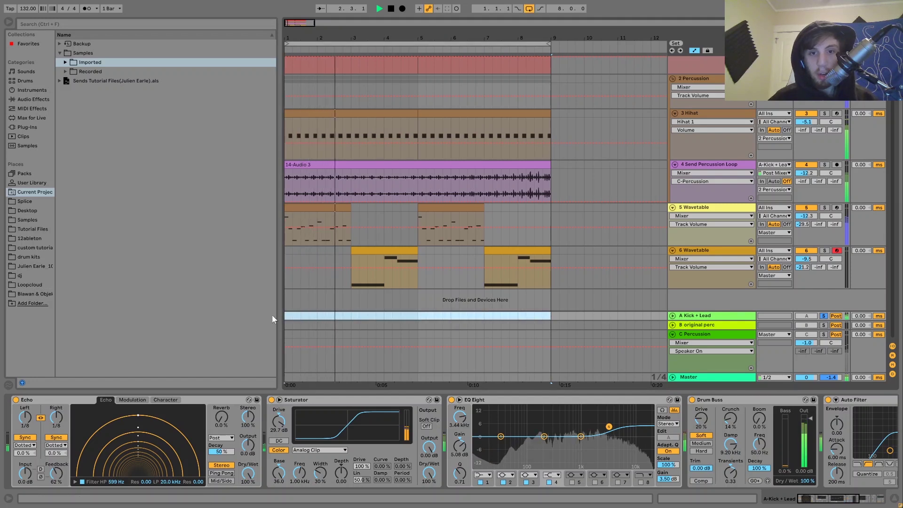
key("space")
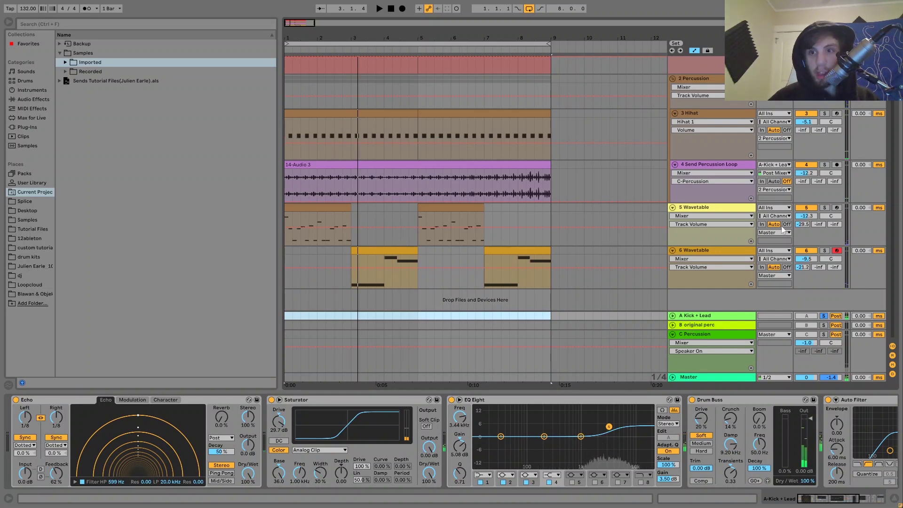
- Deactivate the 5 Wavetable and 6 Wavetable tracks during playback, and unsolo the A Kick + Lead return
left_click(808, 208)
key("space")
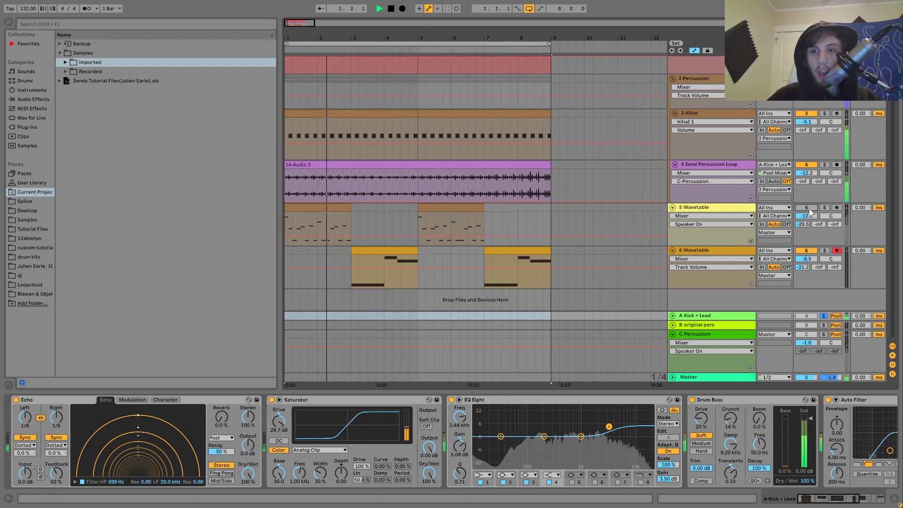
left_click(808, 251)
key("space")
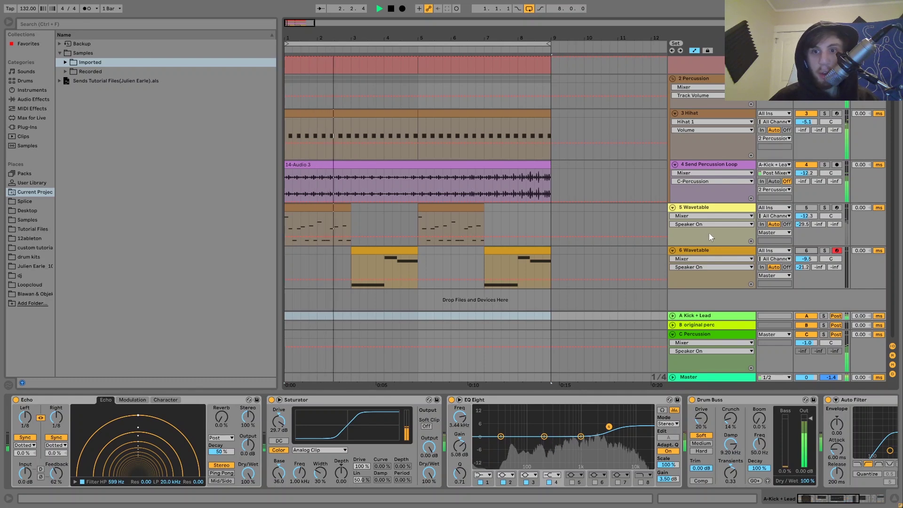
key("space")
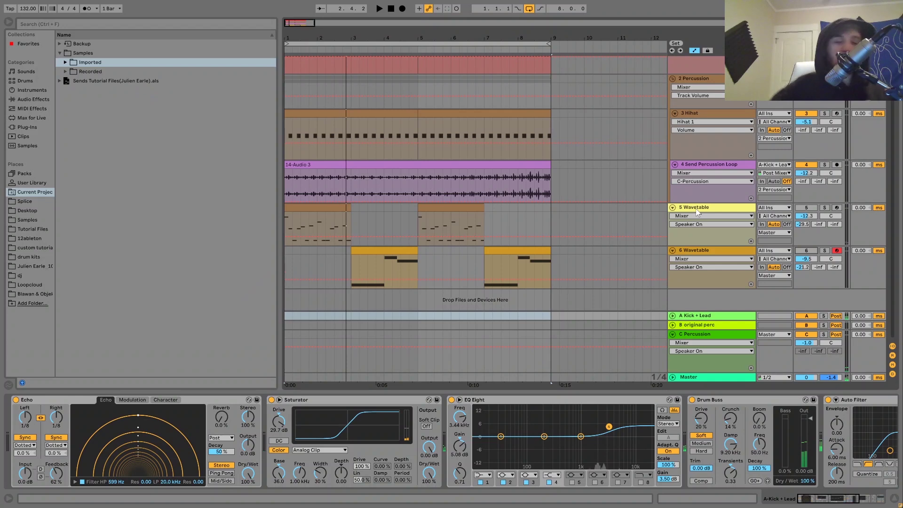
- Deactivate the 2 Percussion group and play the kick with the return effects active
scroll(696, 212, "up", 1)
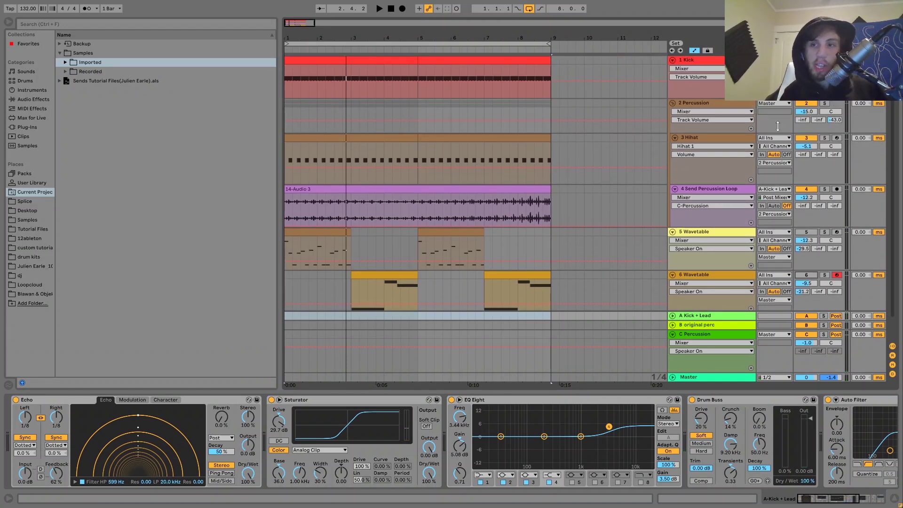
left_click(804, 99)
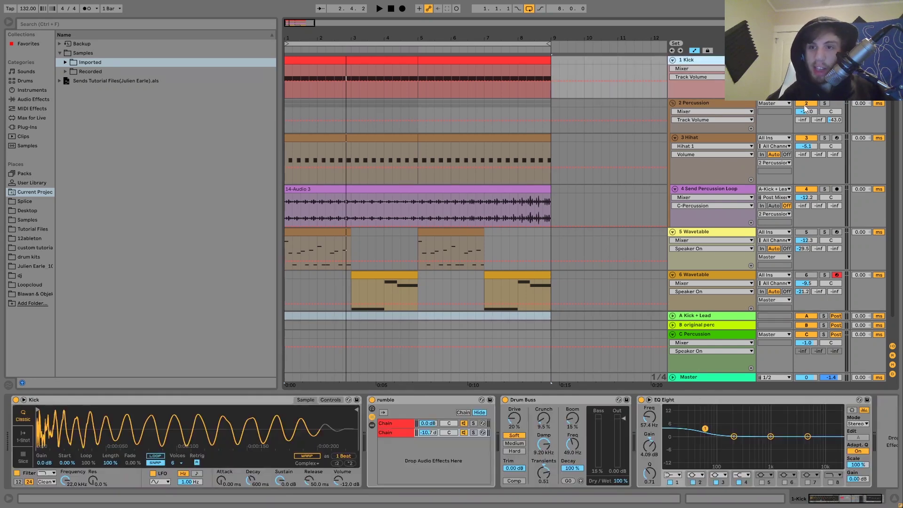
left_click(806, 104)
key("space")
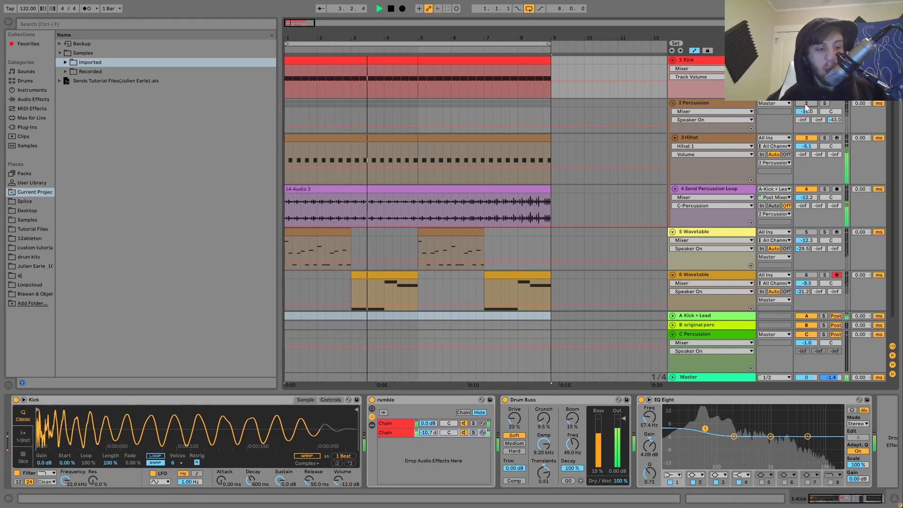
left_click(806, 104)
key("space")
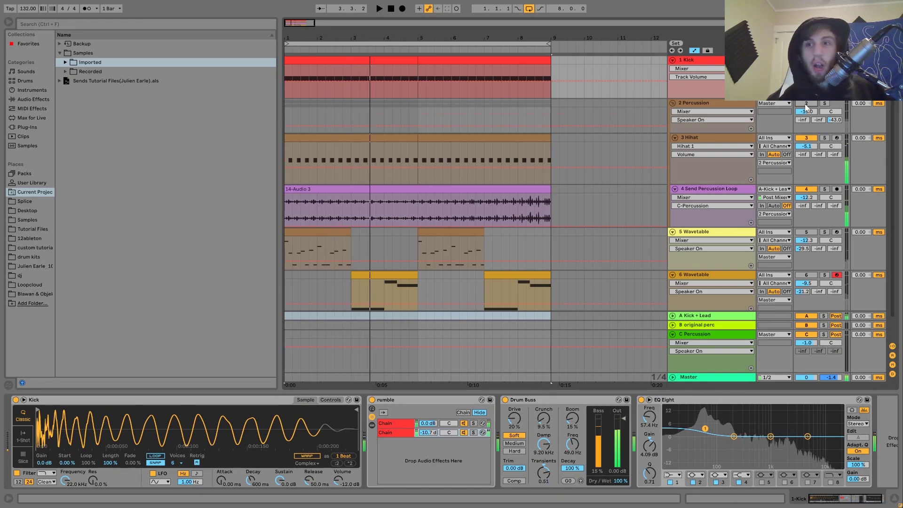
- Examine the A Kick + Lead return's effect chain through to the Auto Pan
left_click(698, 318)
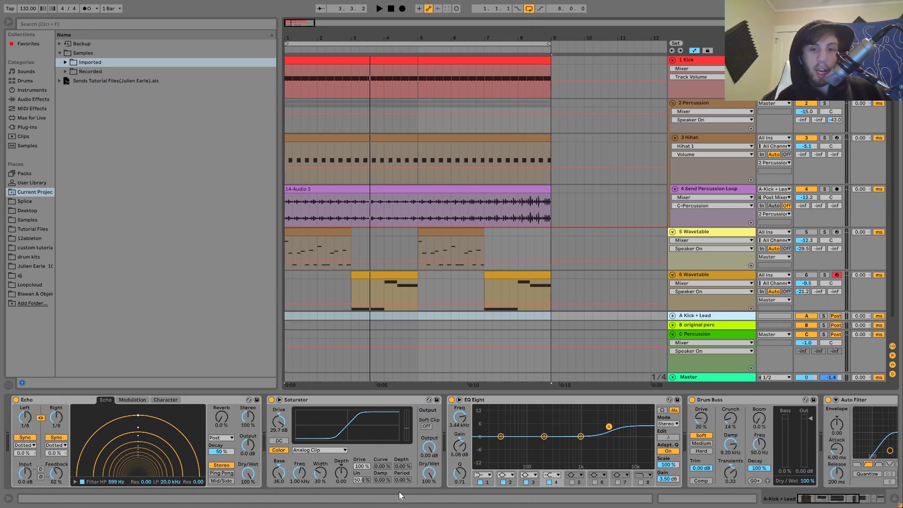
scroll(504, 454, "right", 6)
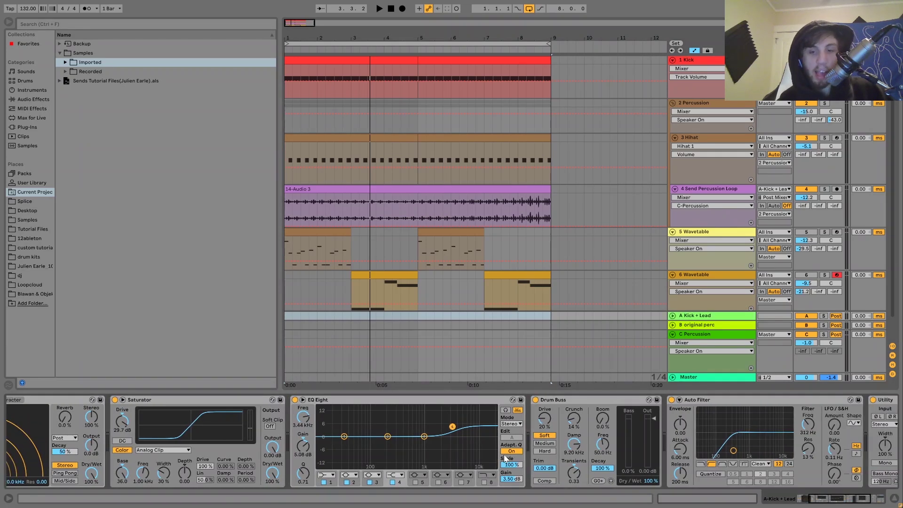
scroll(505, 459, "right", 4)
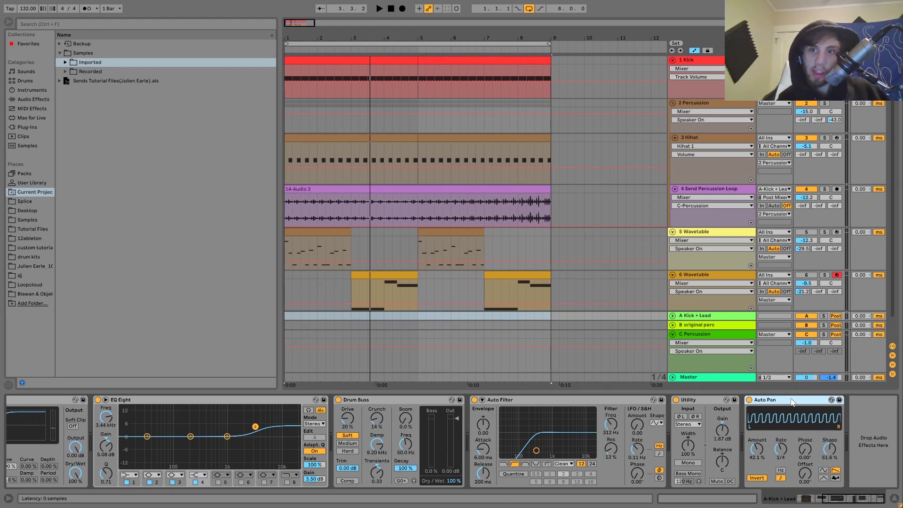
- Play the loop and toggle the A Kick + Lead and C Percussion returns to compare the sound
key("space")
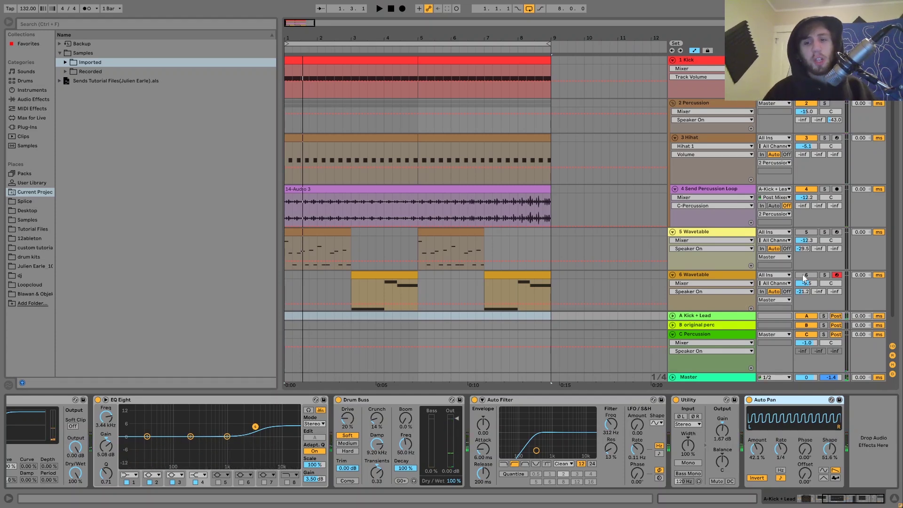
key("space")
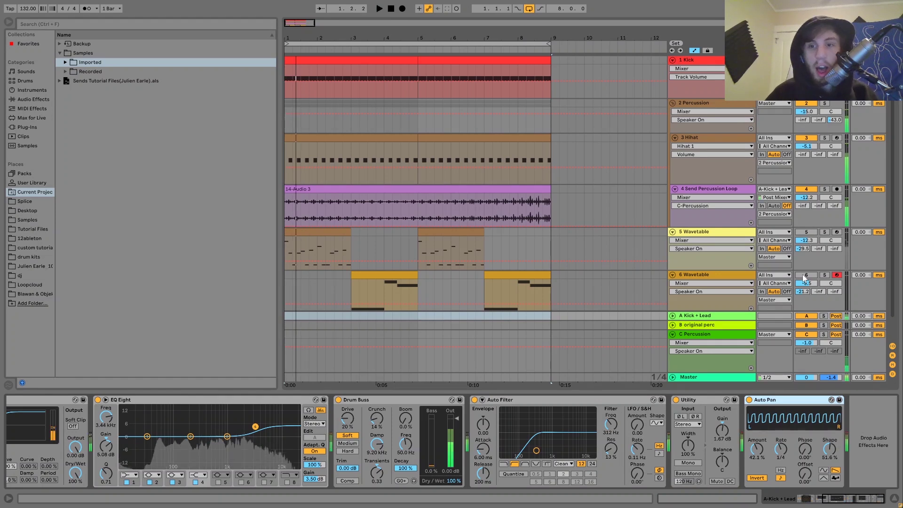
left_click(814, 317)
left_click(807, 336)
key("space")
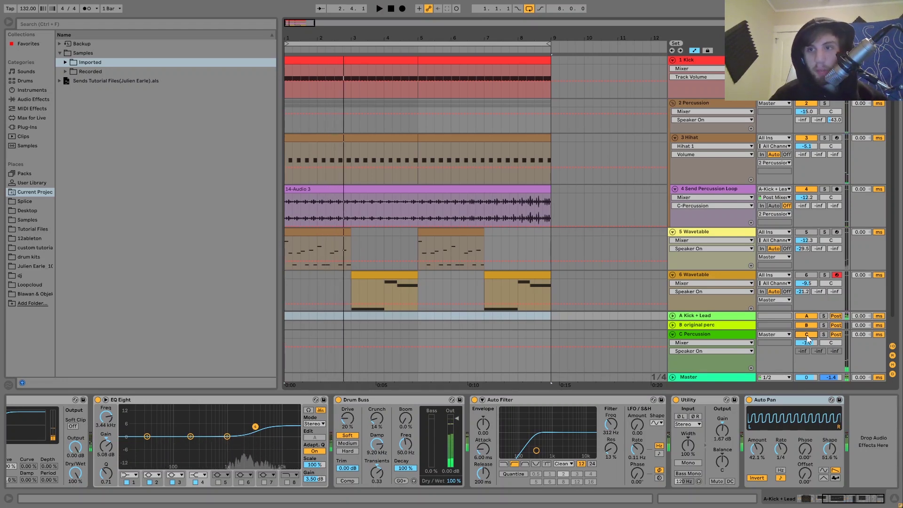
- Solo the 2 Percussion group and play it with the C Percussion return's effect chain shown
left_click(825, 103)
left_click(690, 102)
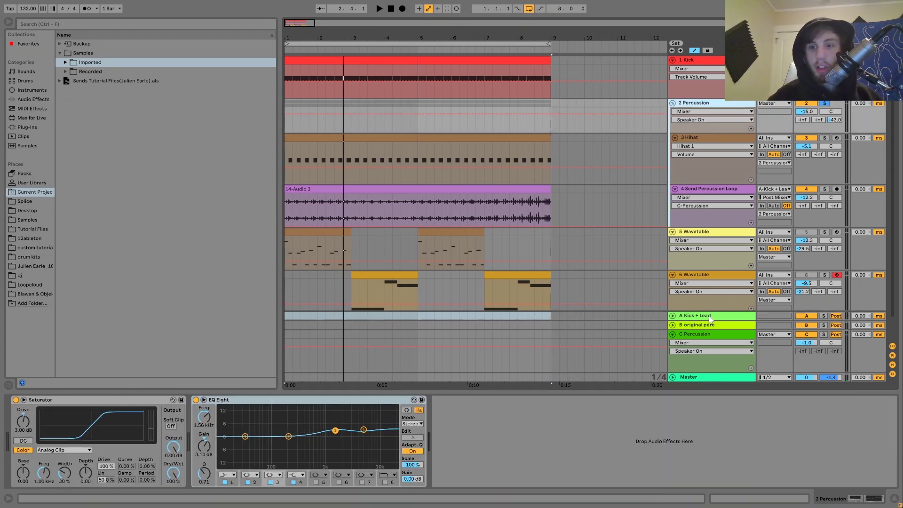
left_click(698, 334)
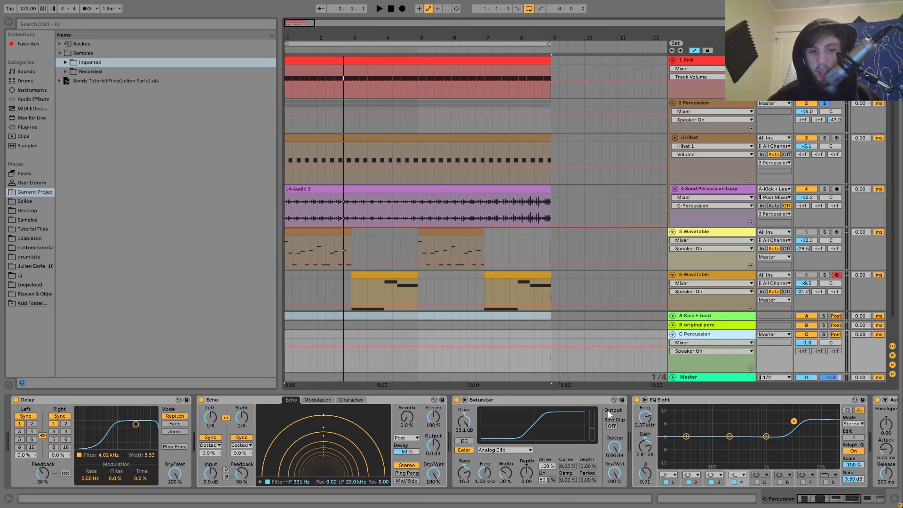
key("space")
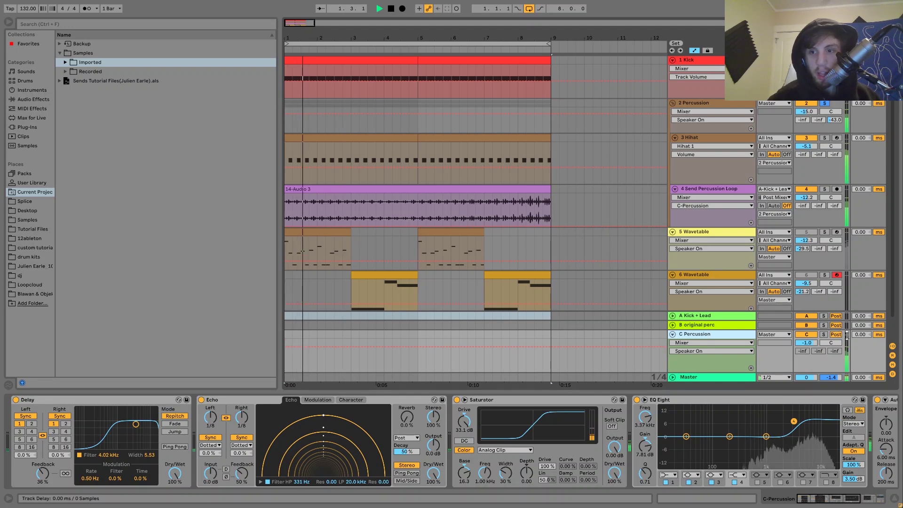
- Solo the C Percussion return to hear its effected signal alone, and unsolo it after listening
left_click(824, 334)
key("space")
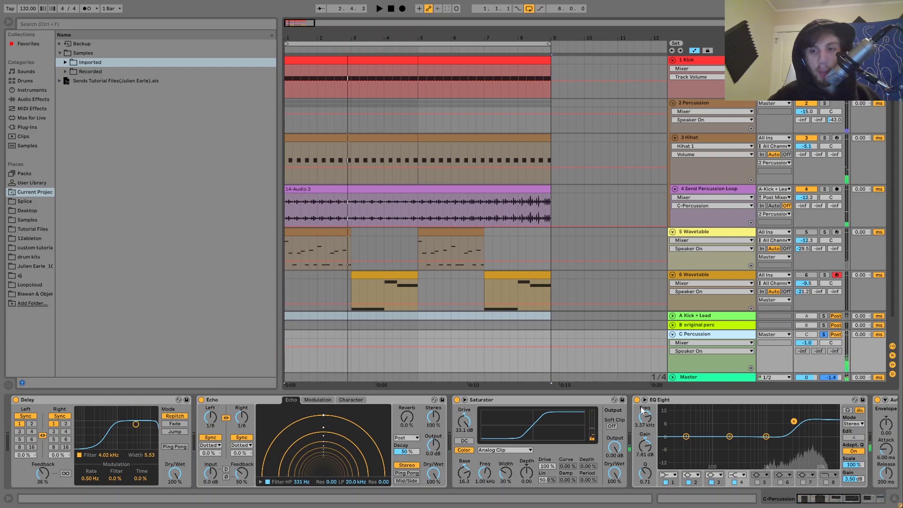
key("space")
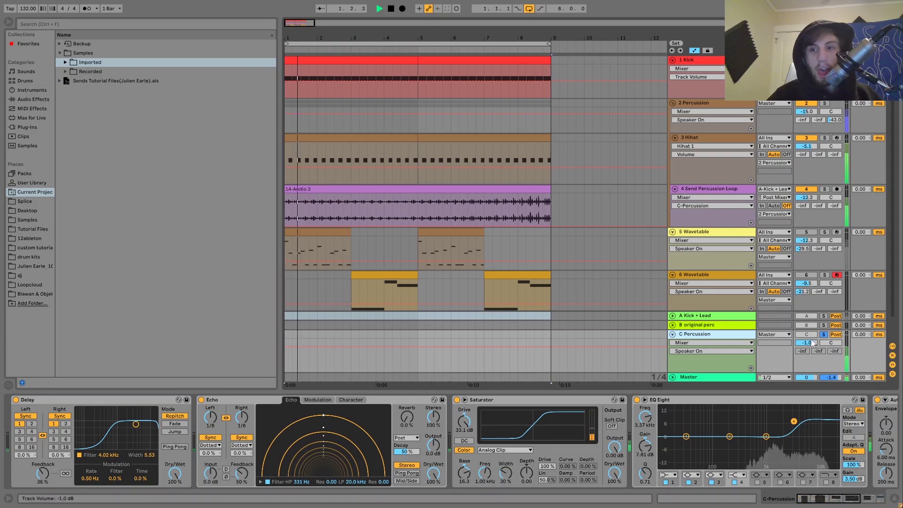
key("space")
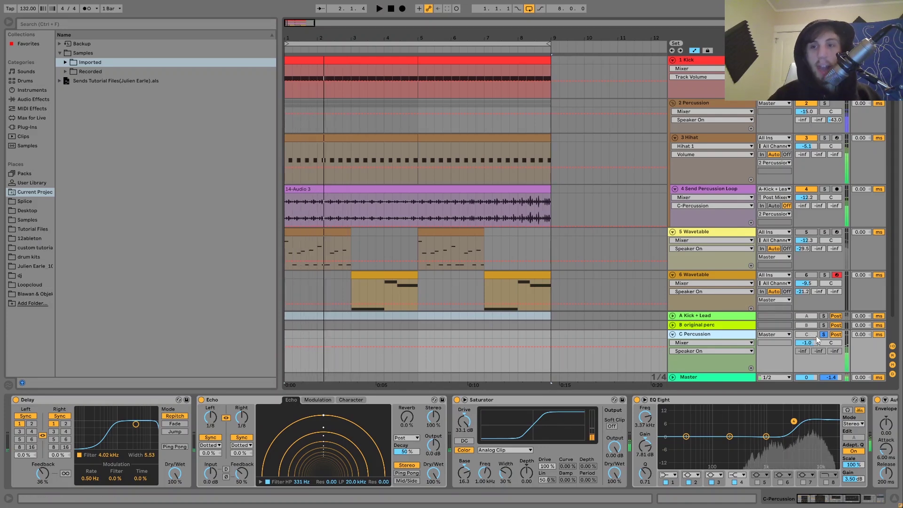
left_click(824, 335)
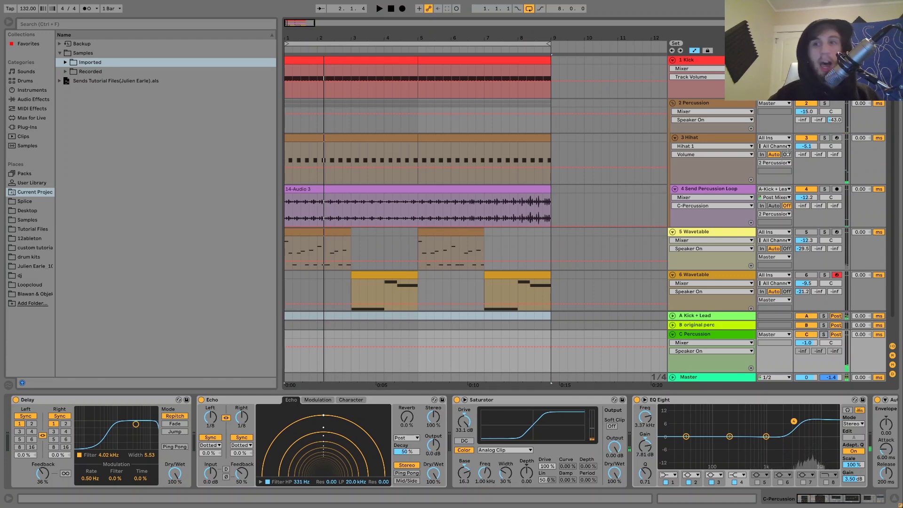
- Solo the 3 Hihat track and play it with the C Percussion return active
left_click(730, 137)
key("space")
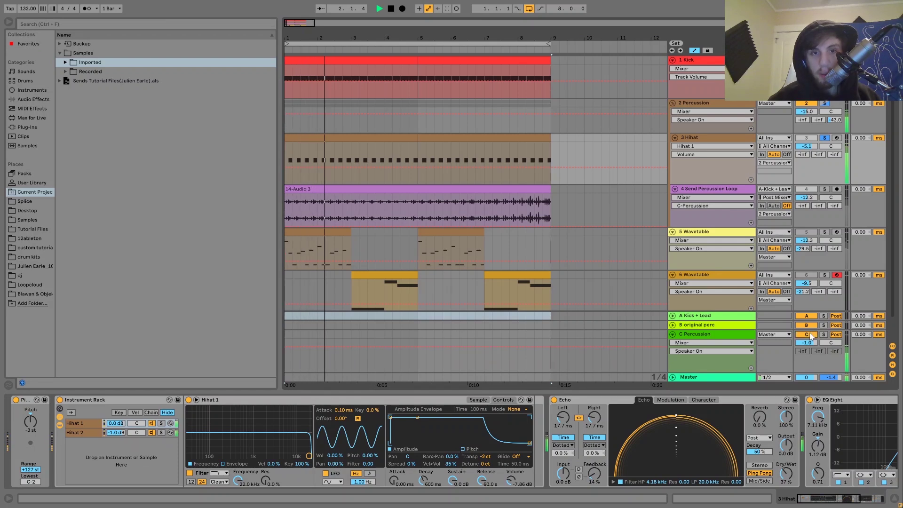
key("space")
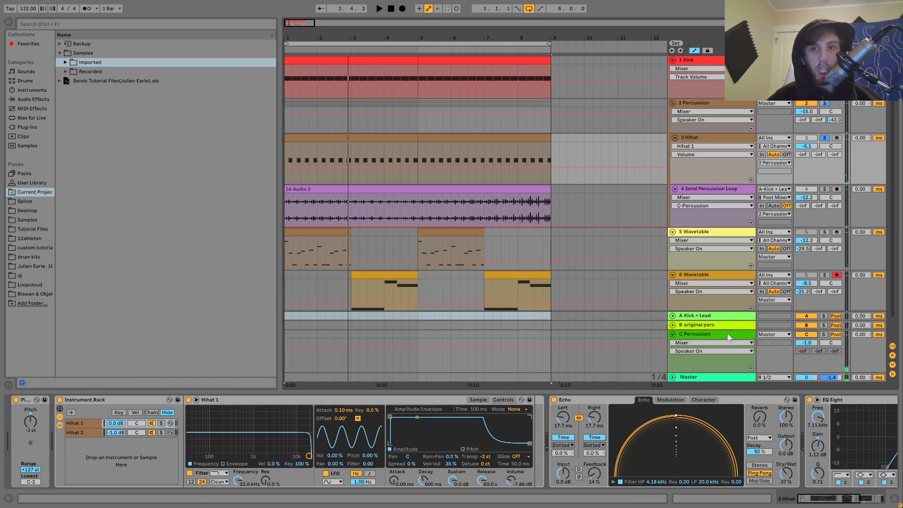
key("space")
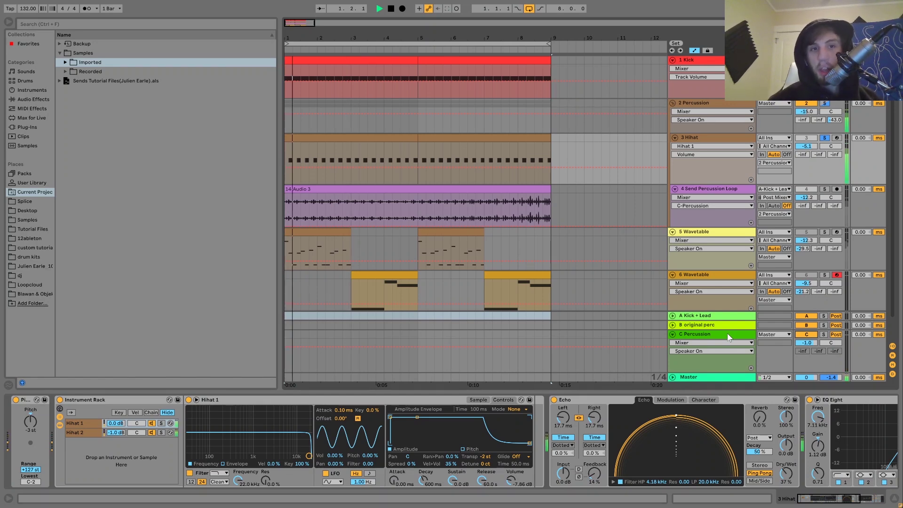
key("space")
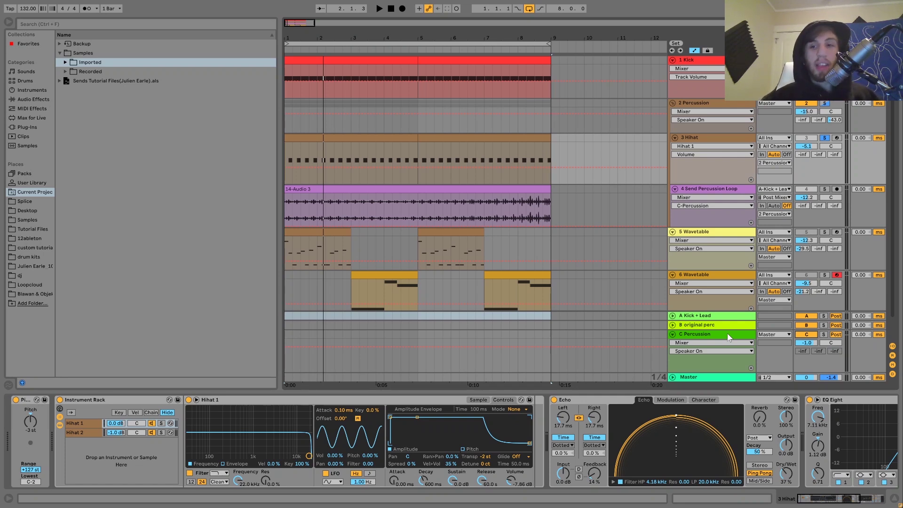
- Finish listening to the soloed 3 Hihat track, and solo and play the 4 Send Percussion Loop track instead
key("space")
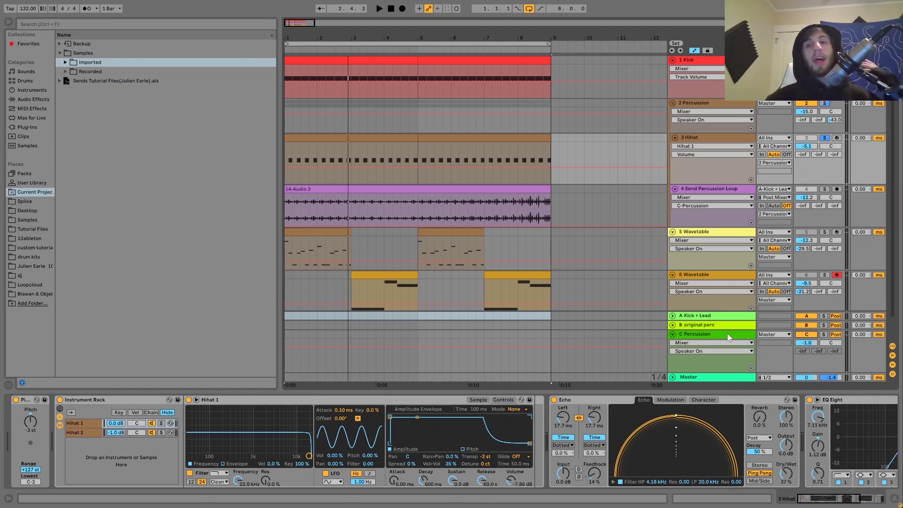
key("space")
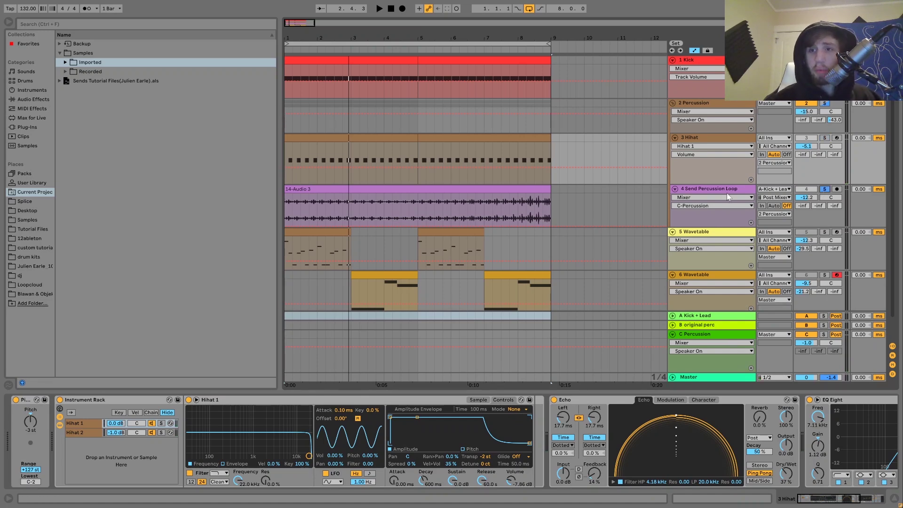
left_click(700, 190)
key("space")
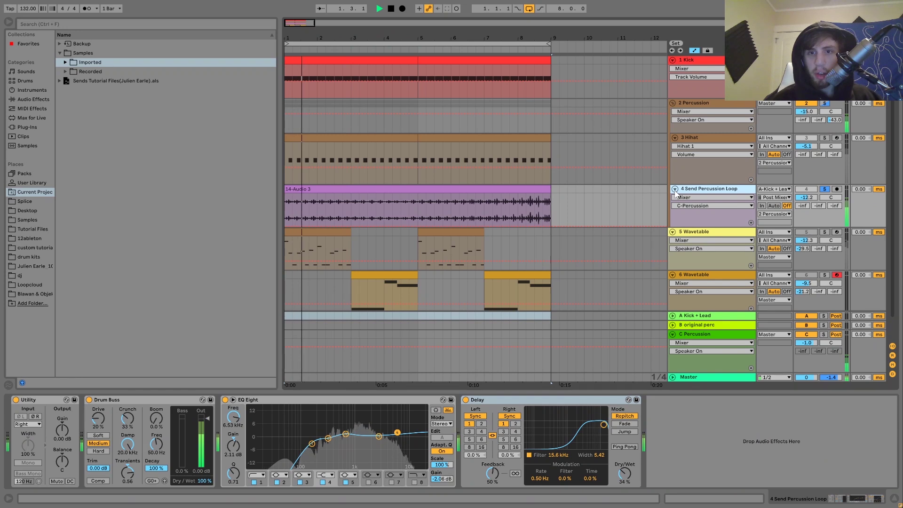
- Paste a copy of the 14-Audio 3 clip at bar 65 on the 4 Send Percussion Loop track
left_click(675, 190)
key("minus")
key("minus")
key("minus")
key("minus")
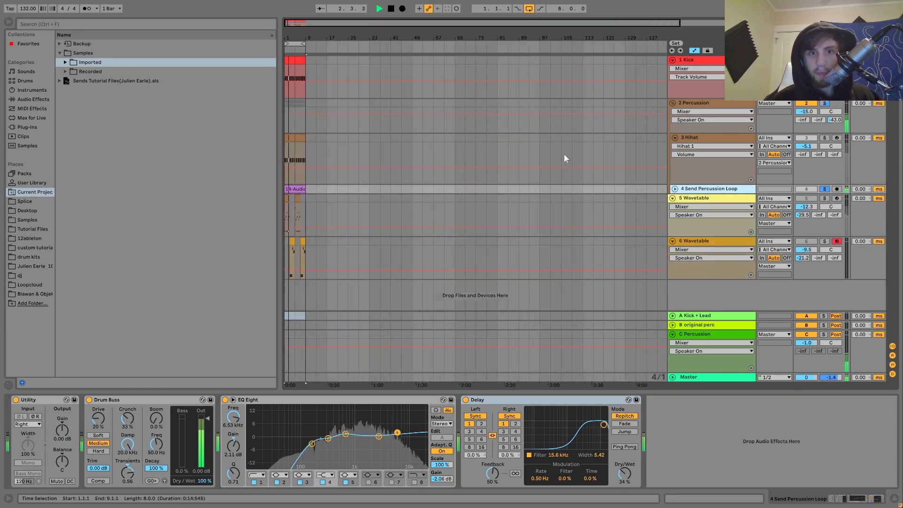
left_click(675, 189)
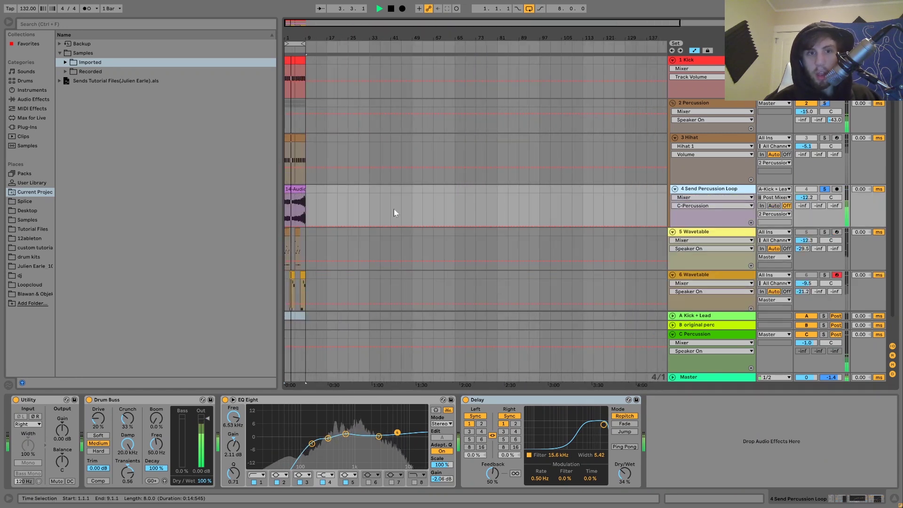
left_click(299, 189)
key("space")
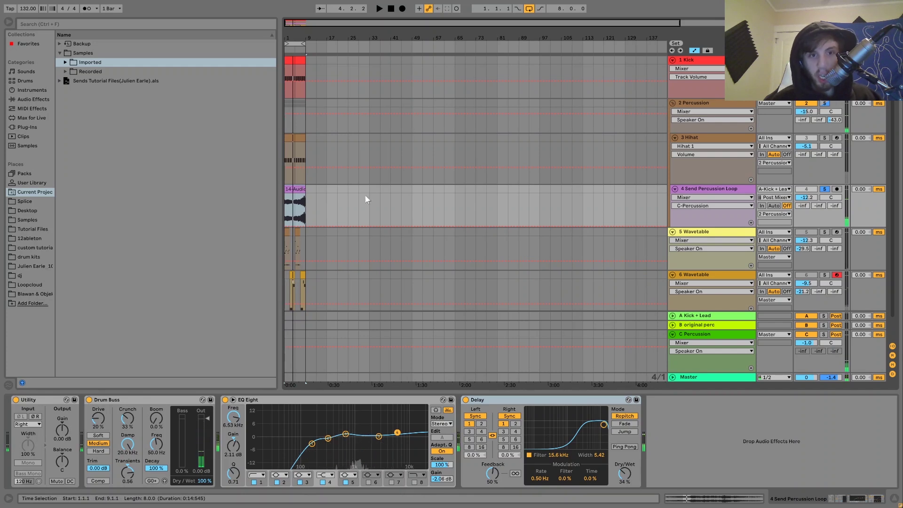
left_click(502, 190)
key("ctrl+v")
- Extend the right end of the pasted 14-Audio 3 clip to about bar 154 to reveal the longer recording
left_click_drag(499, 191, 333, 197)
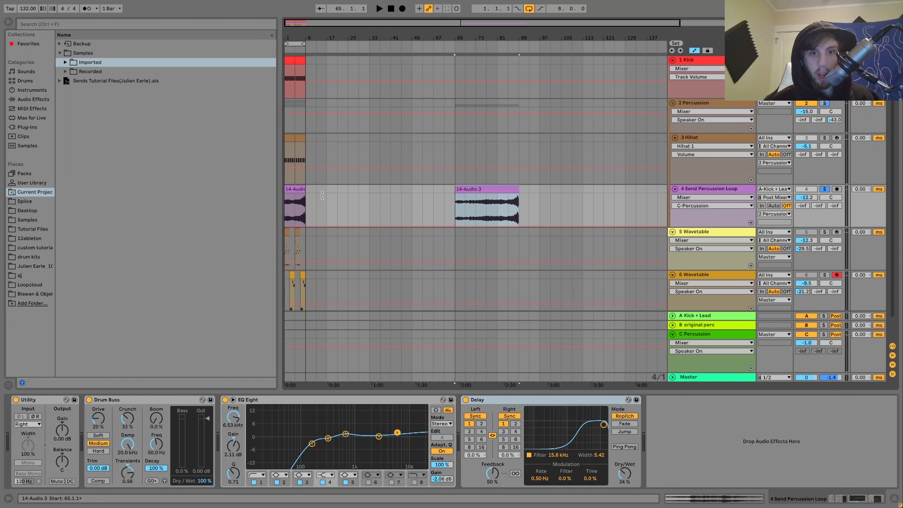
left_click_drag(519, 198, 646, 197)
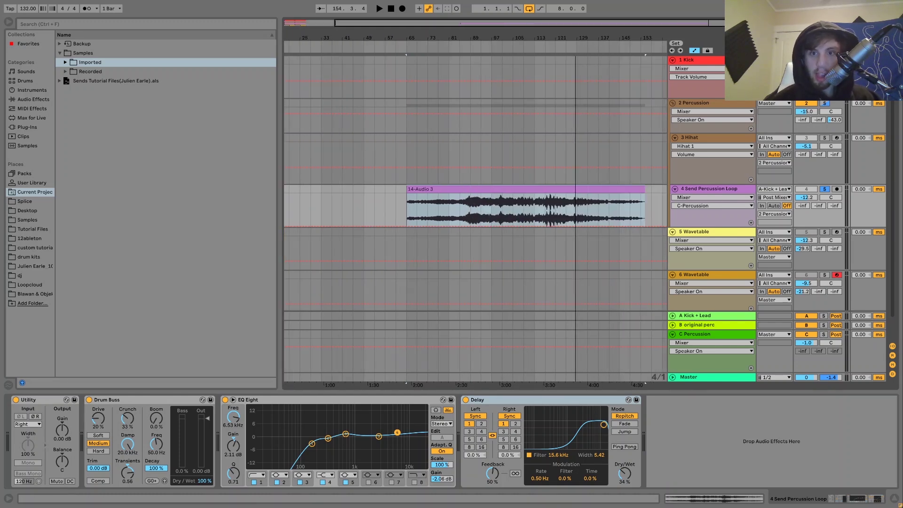
left_click_drag(575, 39, 517, 34)
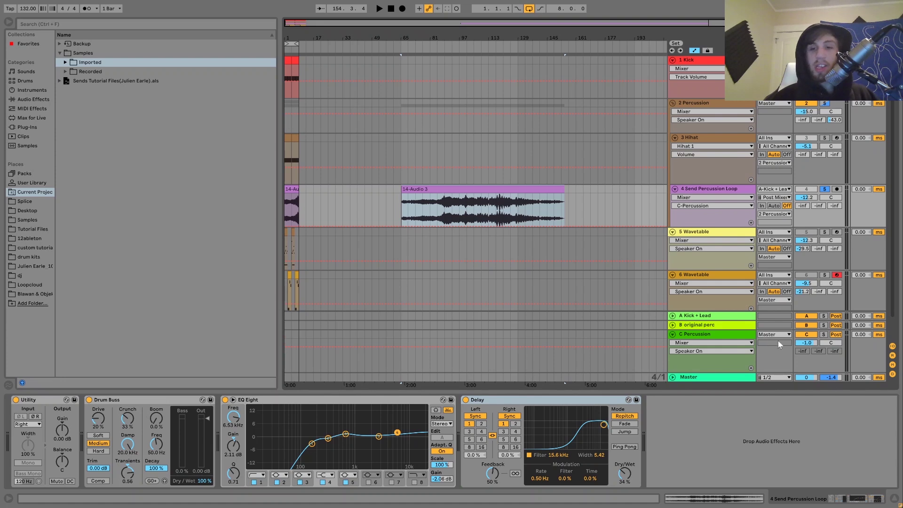
- Solo the B original perc return and examine its effect chain from Delay through the final Auto Filter
left_click(824, 325)
left_click(719, 326)
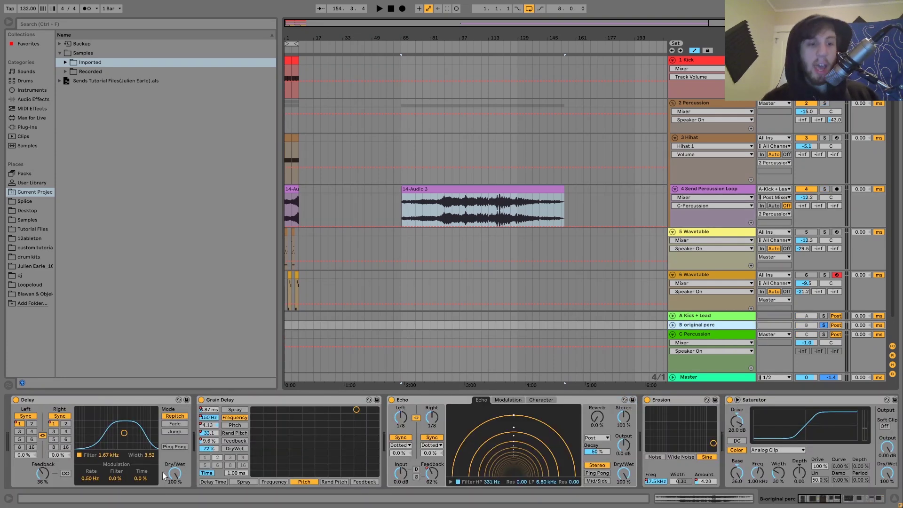
scroll(388, 455, "down", 5)
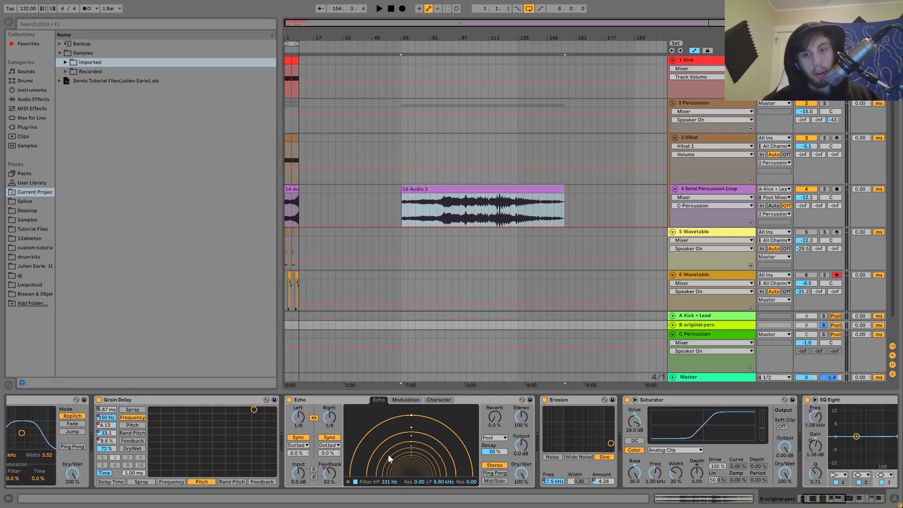
scroll(388, 455, "down", 5)
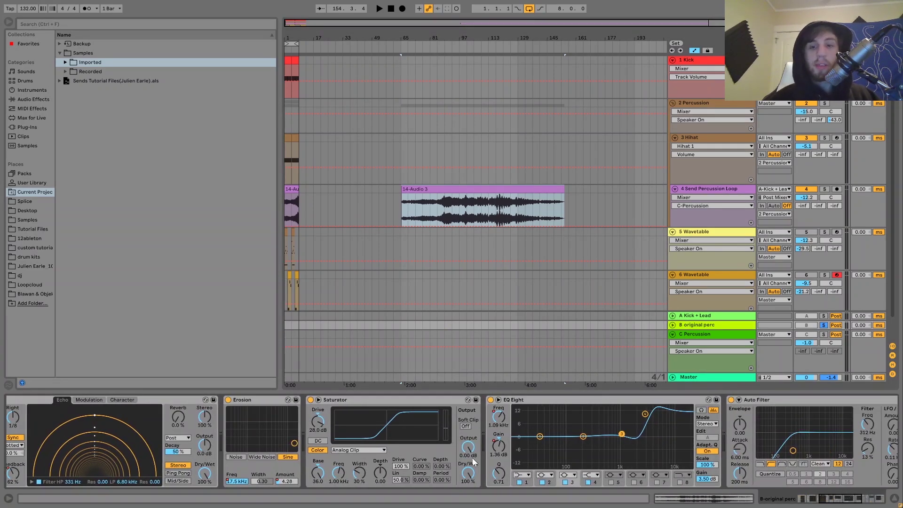
scroll(537, 447, "down", 10)
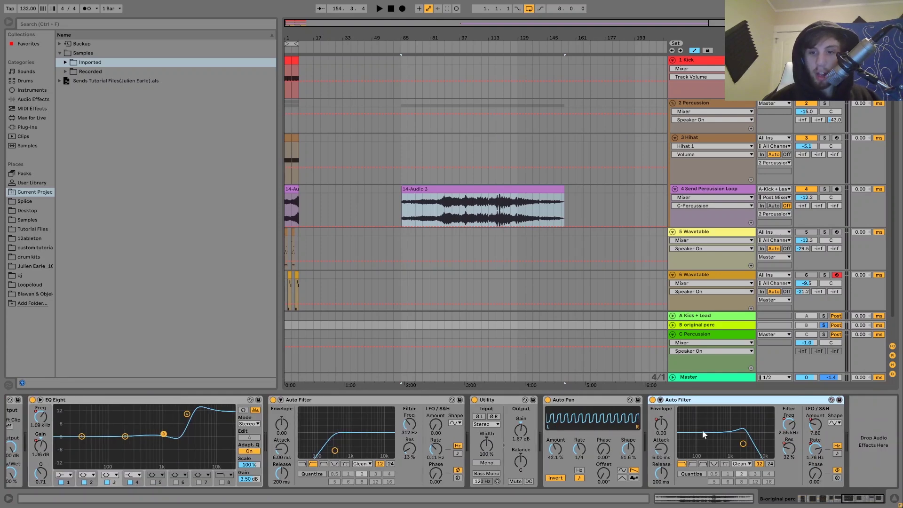
scroll(771, 424, "up", 20)
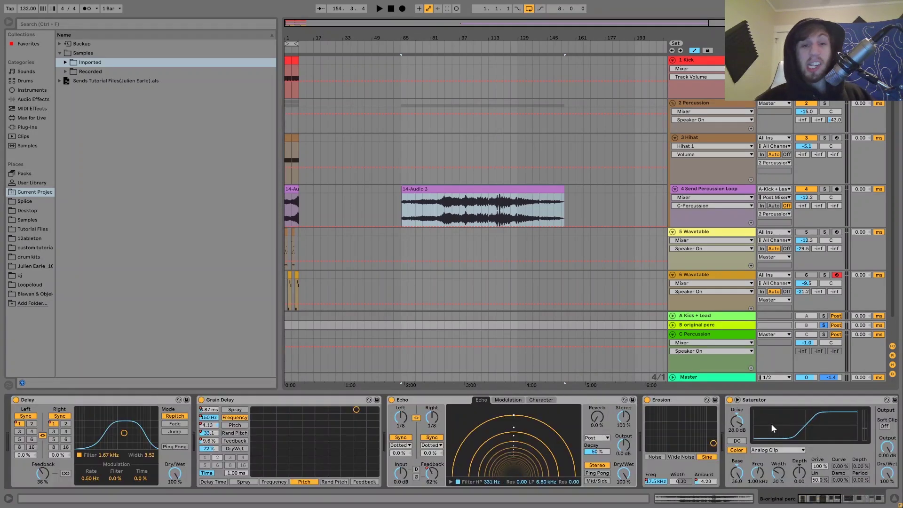
- Inspect the B original perc automation for Grain Delay Frequency, Pitch, Feedback and DryWet and for the Delay's L 16th, and review the remaining effects
left_click_drag(206, 414, 217, 421)
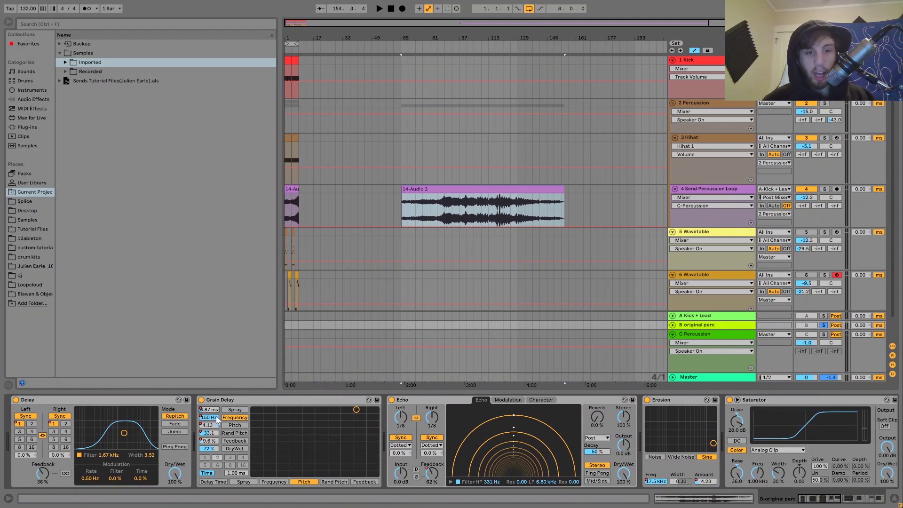
left_click(213, 418)
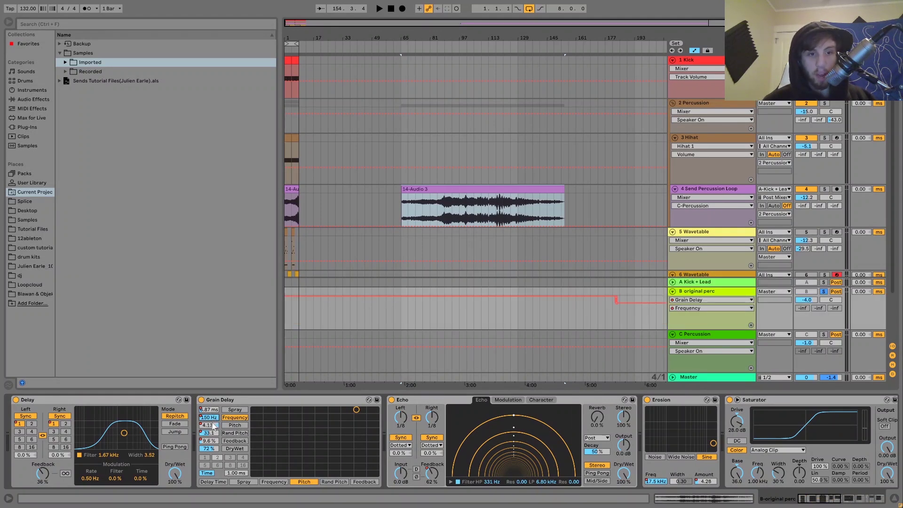
left_click(212, 428)
left_click(214, 441)
left_click(209, 448)
left_click(210, 456)
left_click(19, 424)
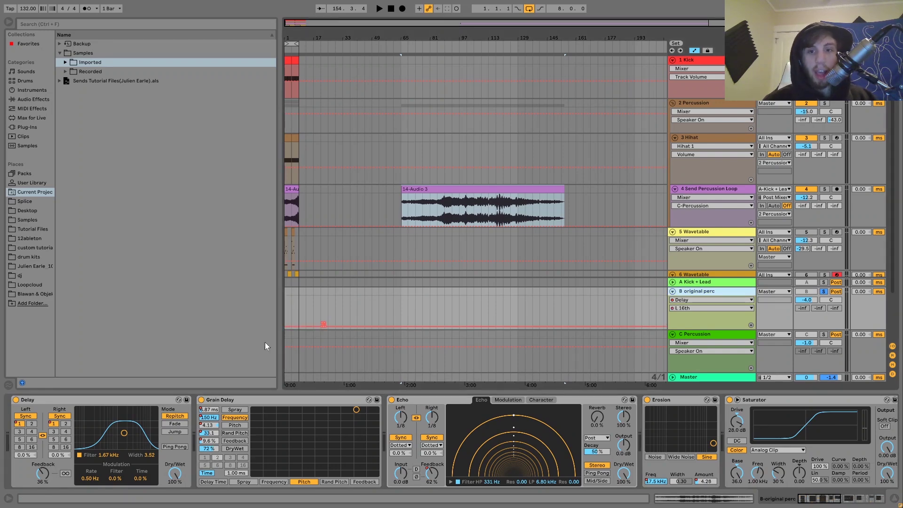
scroll(500, 437, "right", 10)
scroll(500, 439, "right", 4)
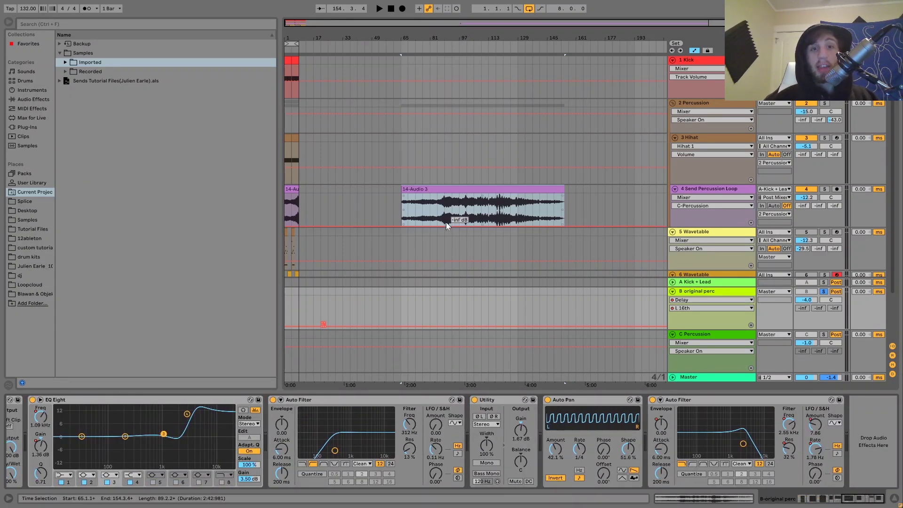
- Solo 4 Send Percussion Loop and audition the extended recording from bars 89, 113 and 129
left_click(445, 208)
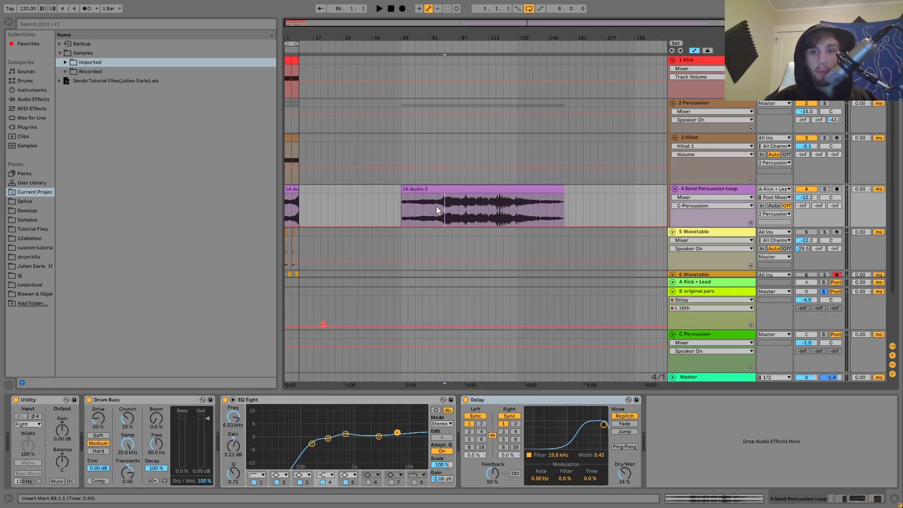
key("space")
left_click(825, 189)
left_click(489, 205)
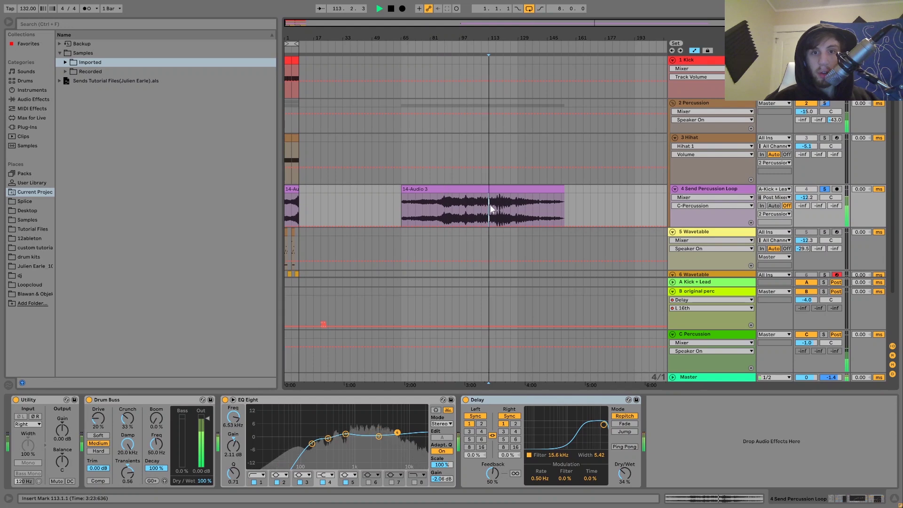
left_click(519, 209)
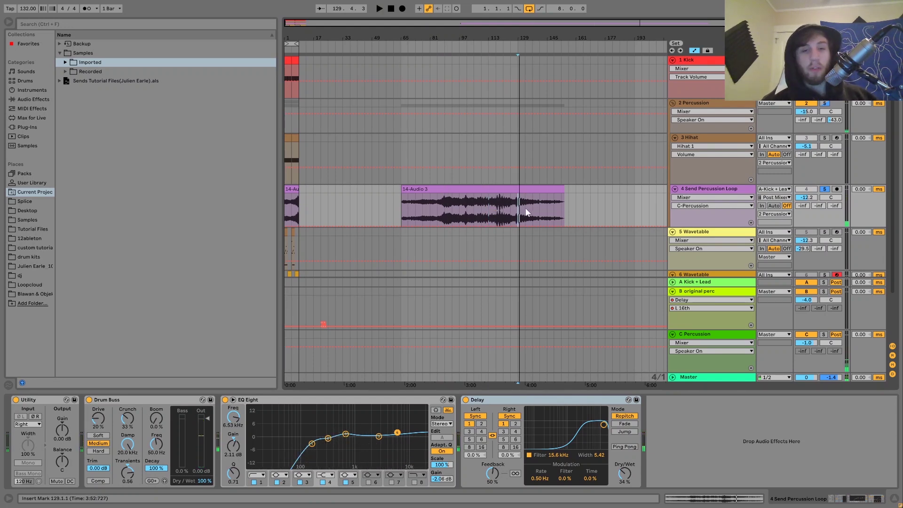
- Delete the extended 14-Audio 3 copy at bar 65 and select the original clip at bar 1
left_click(438, 190)
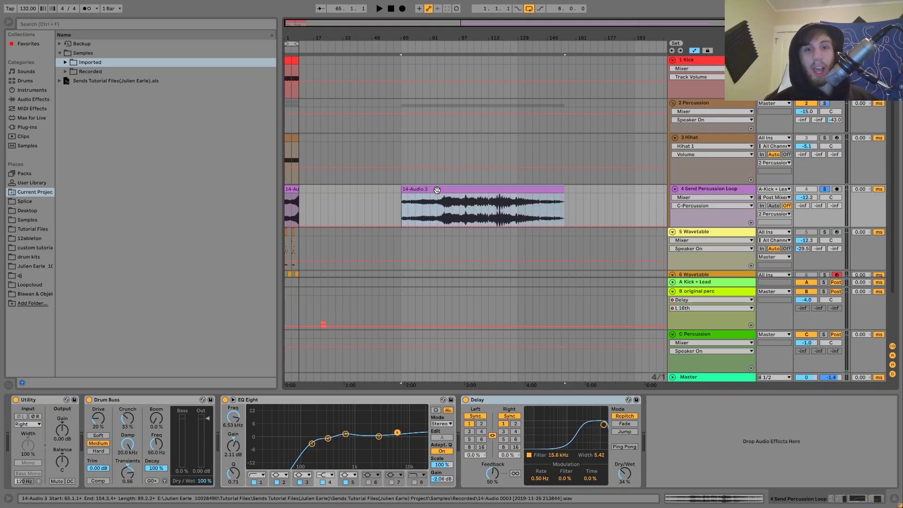
key("Delete")
left_click(301, 193)
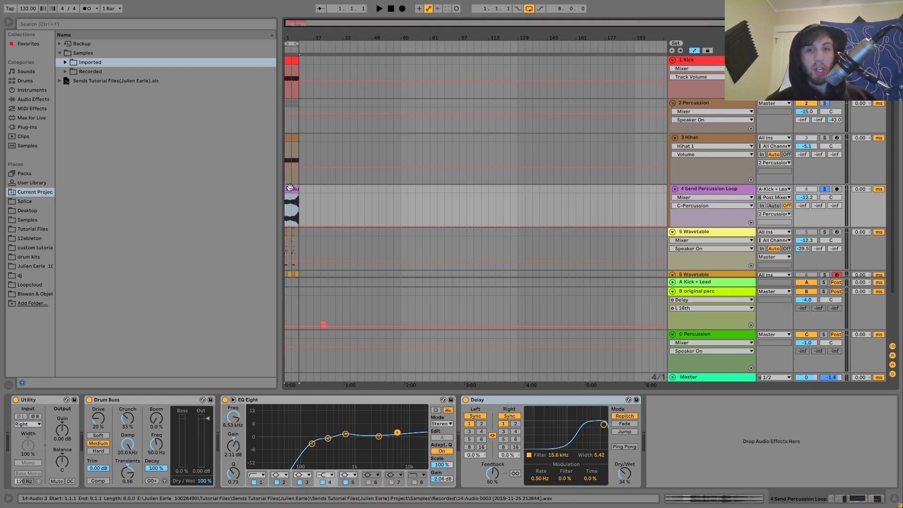
- Play the original 14-Audio 3 clip from bar 1 with 4 Send Percussion Loop soloed
key("space")
left_click_drag(288, 36, 401, 34)
key("space")
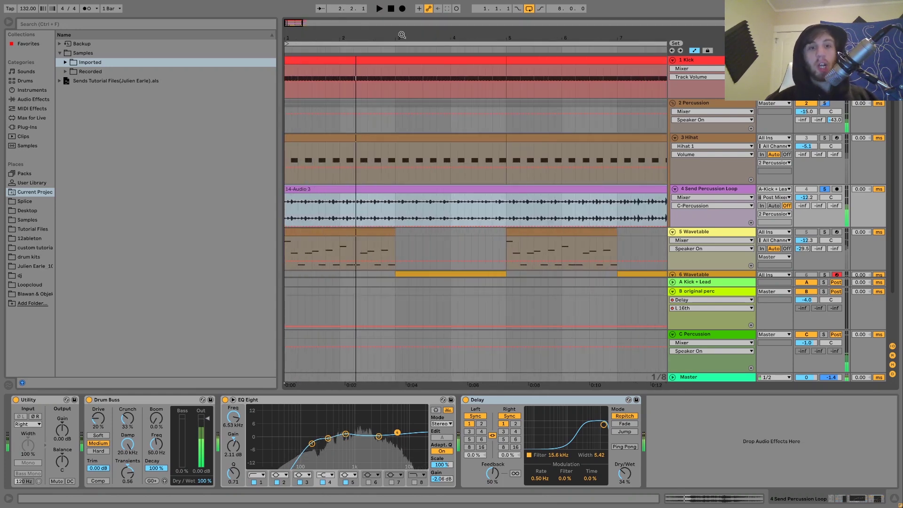
- Unsolo 4 Send Percussion Loop and play it together with the other percussion tracks
left_click(826, 191)
key("space")
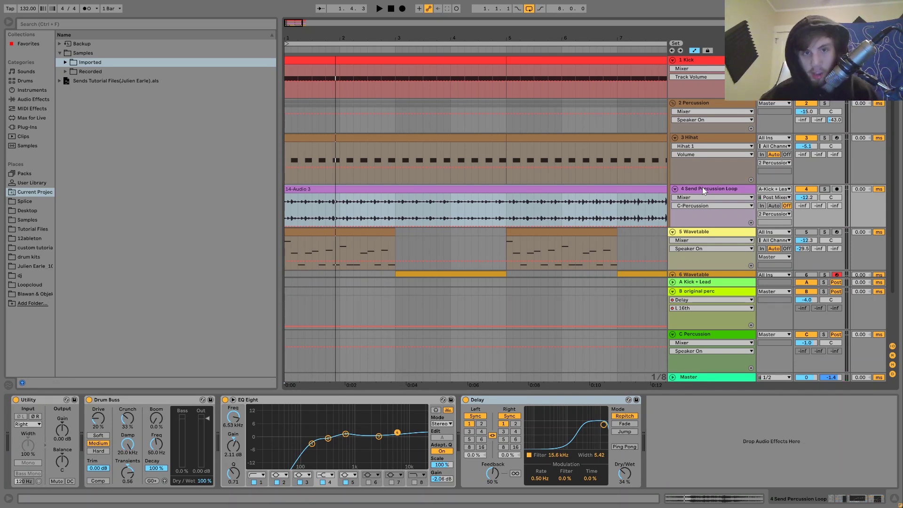
key("space")
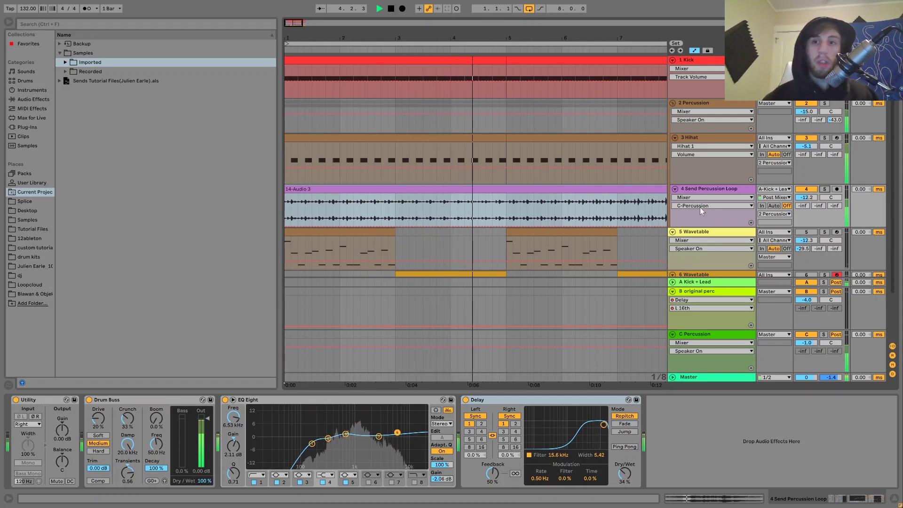
key("space")
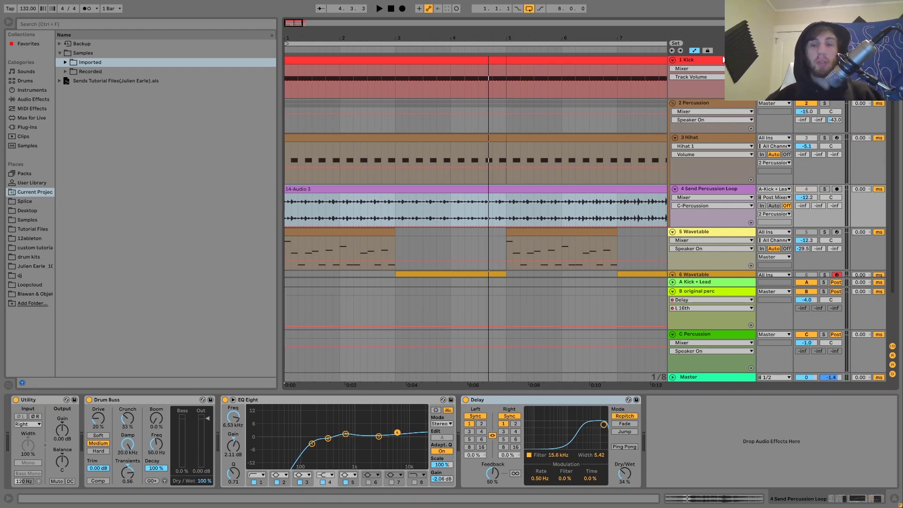
- Select the 1 Kick track to show its device chain and play the loop
left_click(714, 64)
key("space")
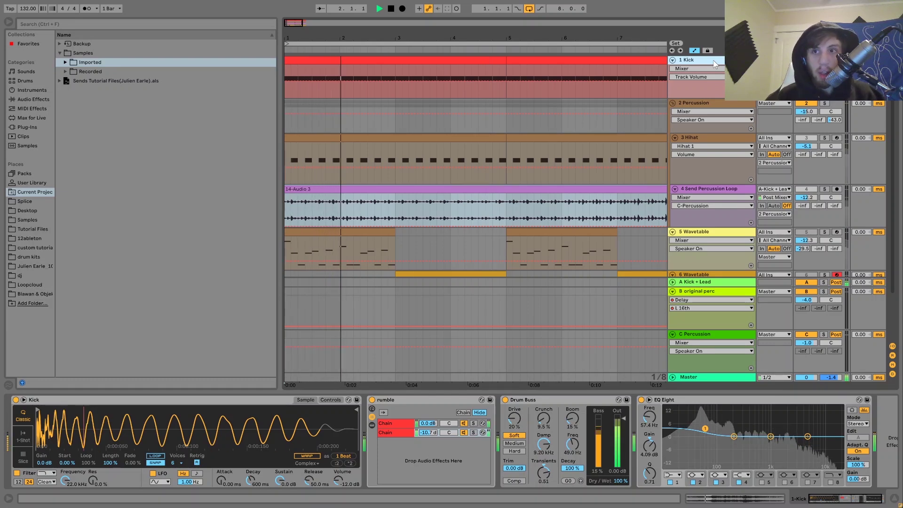
key("space")
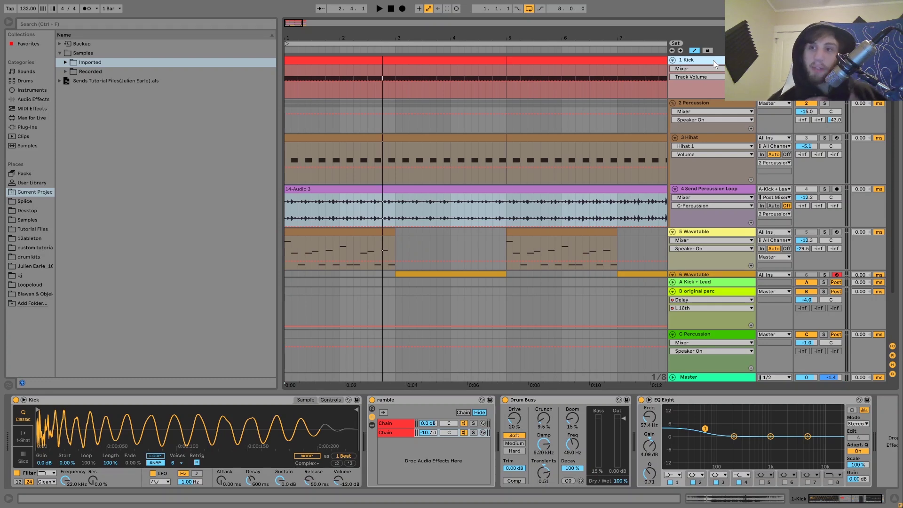
left_click(825, 60)
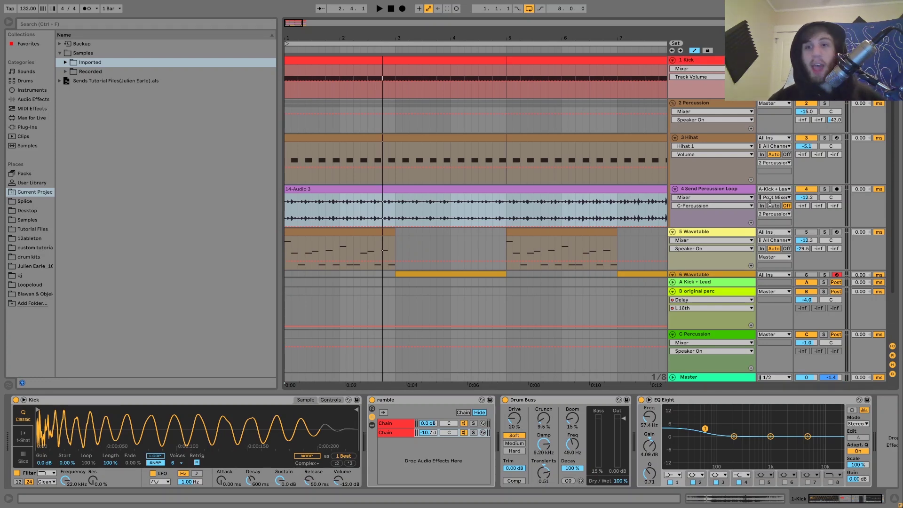
- Activate the 5 Wavetable and 6 Wavetable tracks and play the full loop with them
left_click(803, 227)
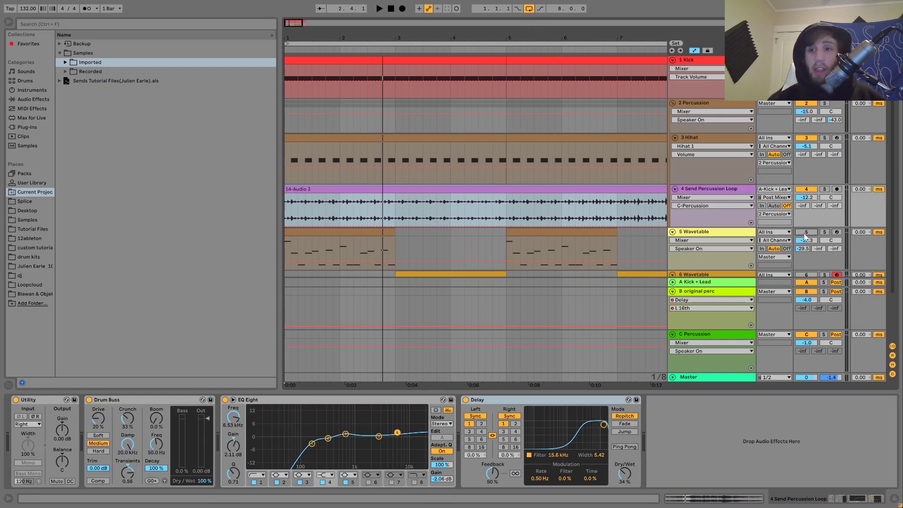
scroll(810, 277, "down", 5)
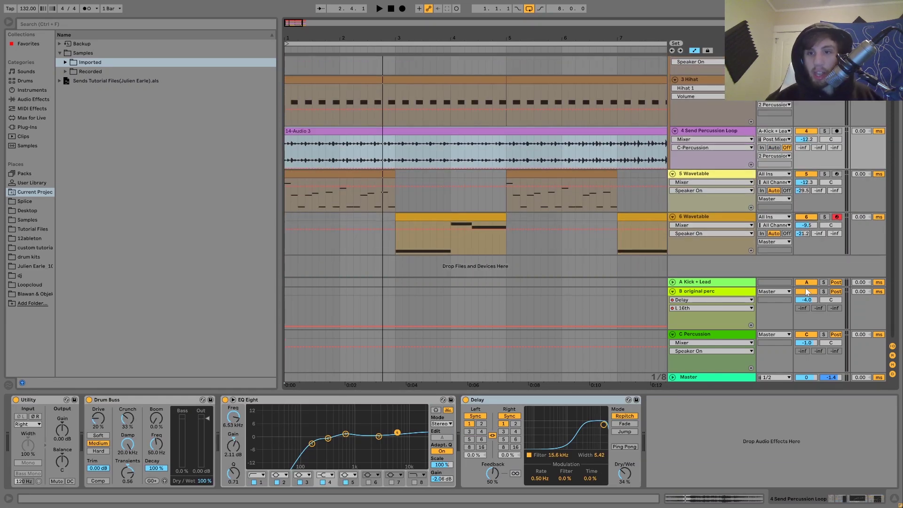
key("space")
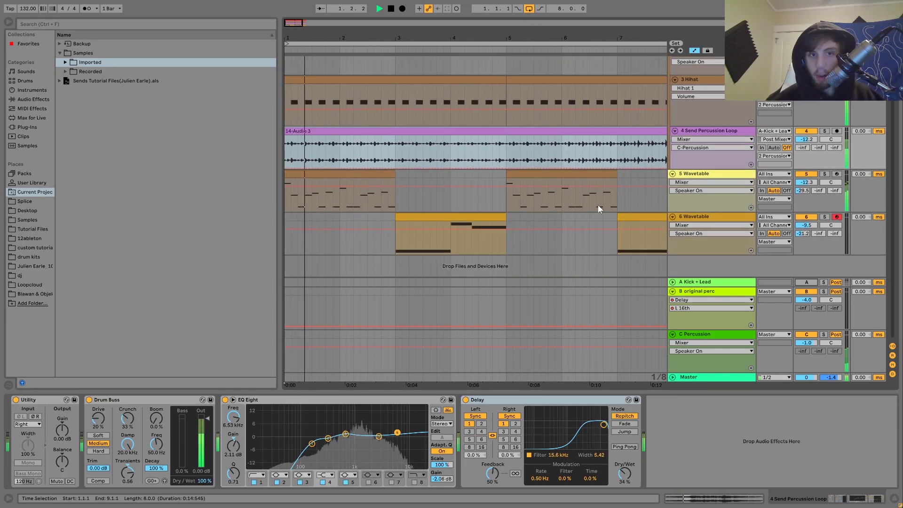
- Replay the loop with the A Kick + Lead return switched back on and show its effect chain
key("space")
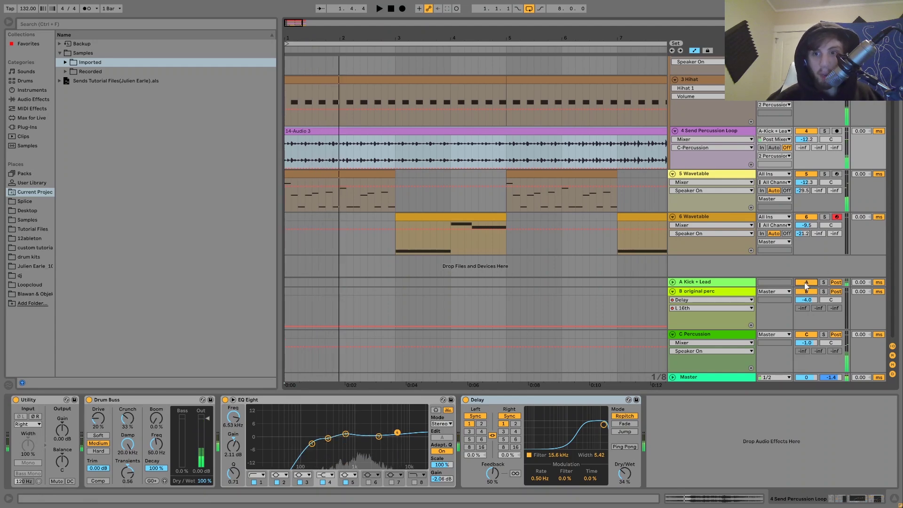
key("space")
left_click(715, 283)
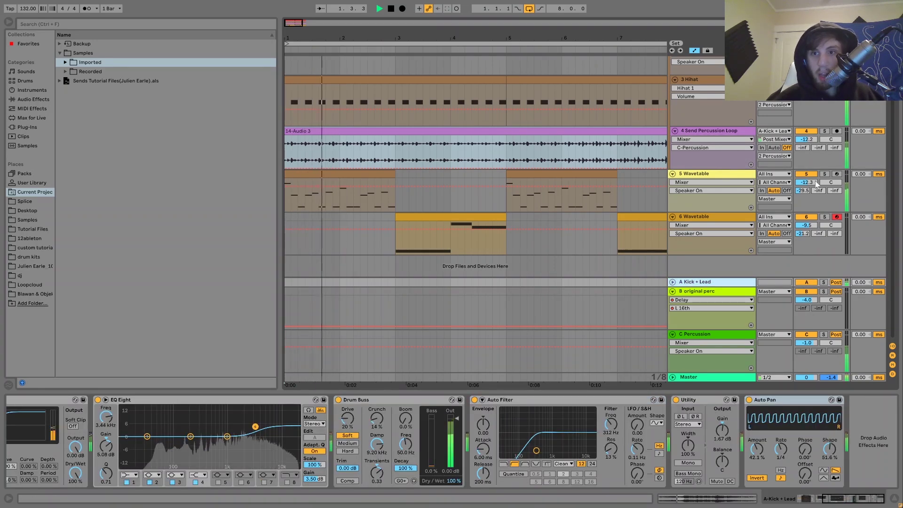
- Solo the 5 Wavetable and 6 Wavetable tracks together and show the device chain of 6 Wavetable
left_click(826, 174)
left_click(825, 175)
left_click(825, 217, "ctrl")
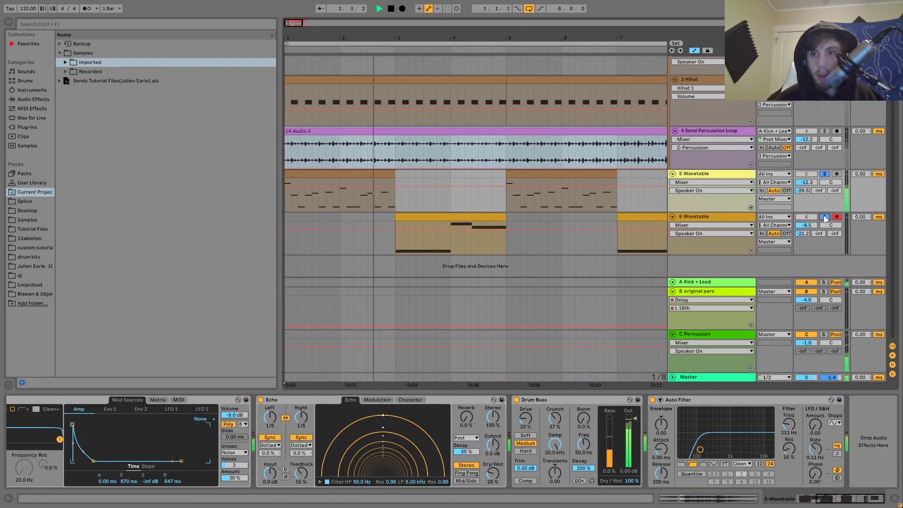
left_click(699, 217)
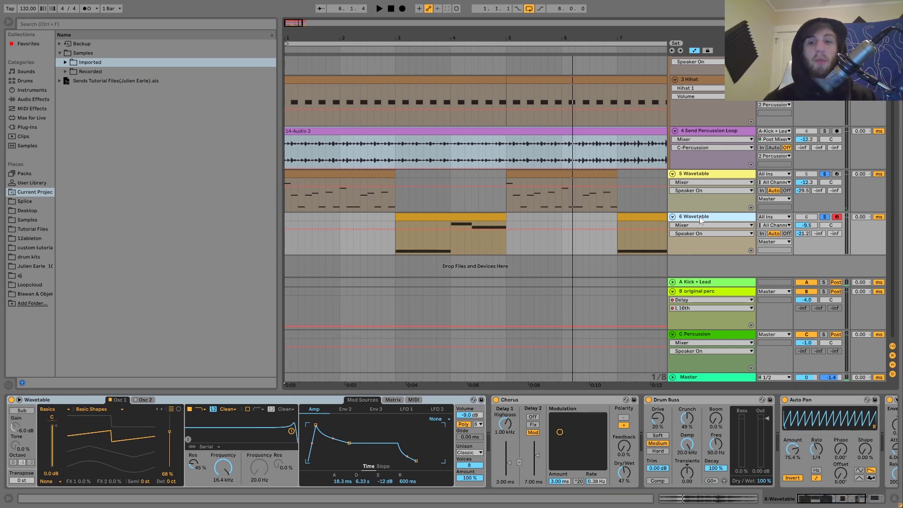
- Play the soloed leads with the A Kick + Lead return switched off and back on, and show that return's chain from its Echo
key("space")
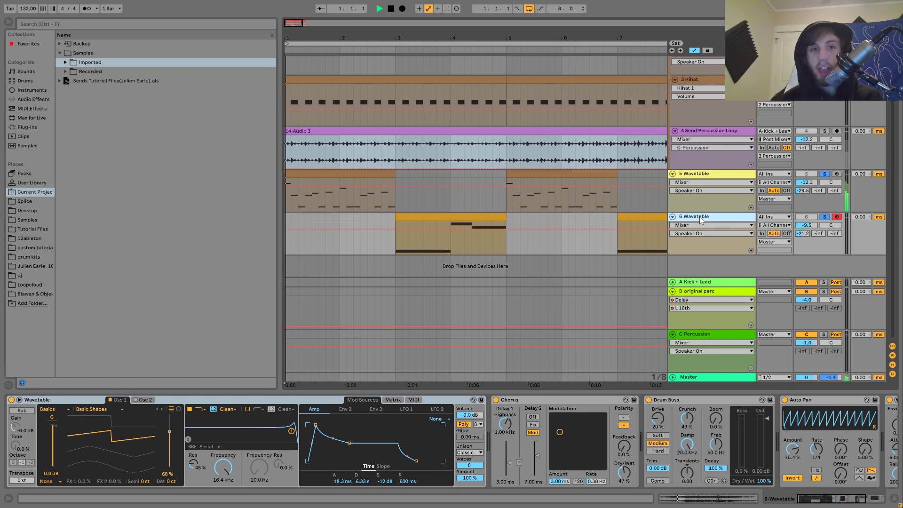
left_click(806, 283)
left_click(805, 284)
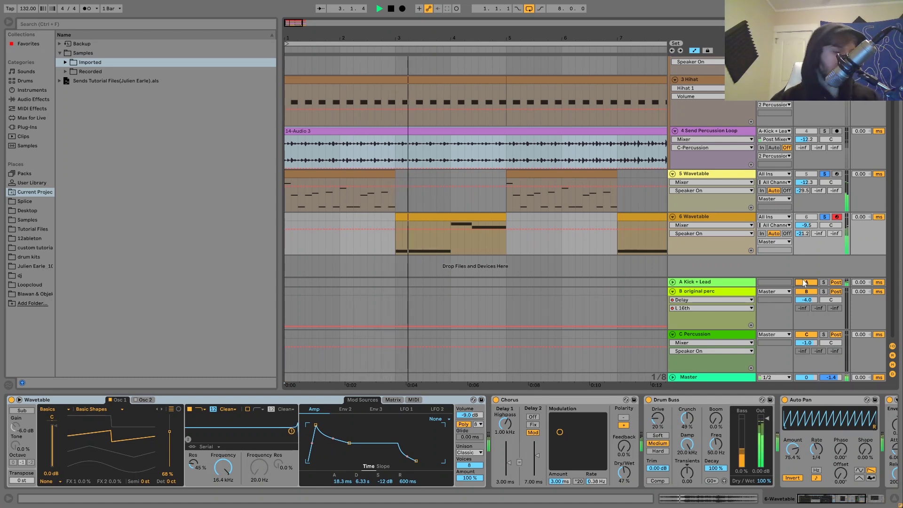
key("space")
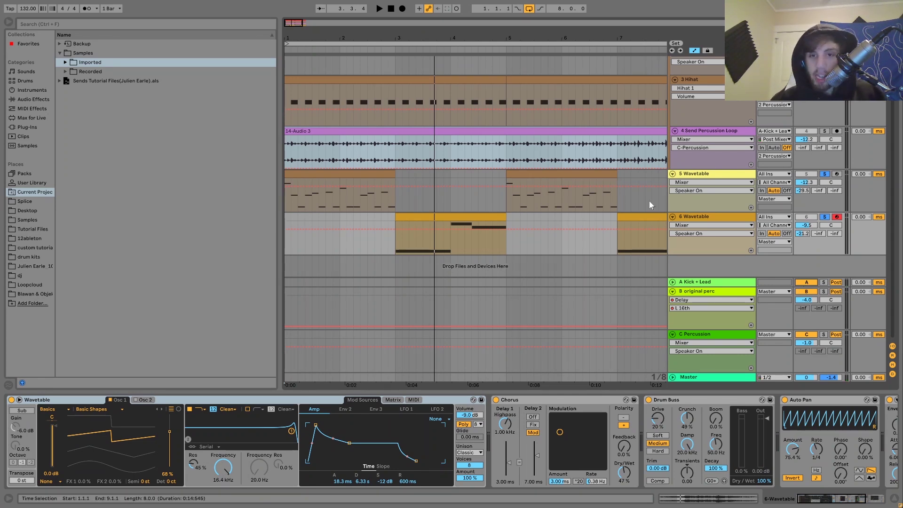
left_click(702, 282)
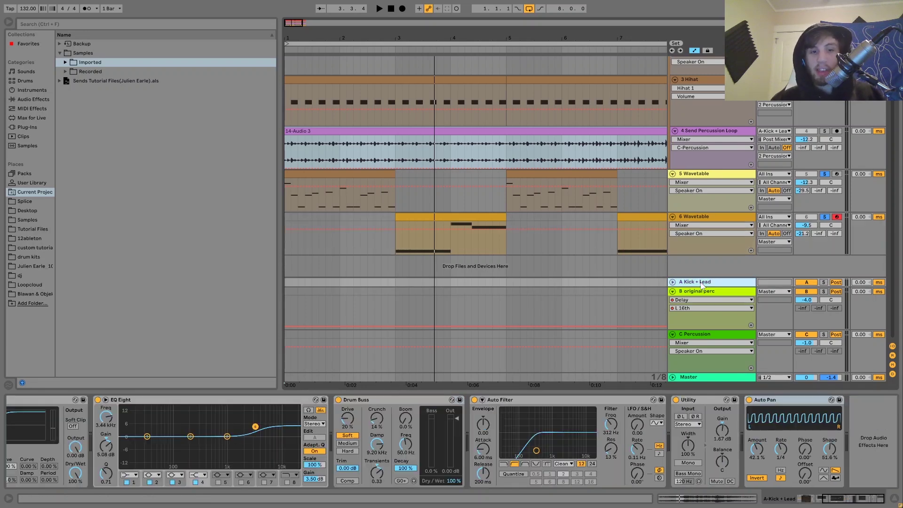
scroll(87, 429, "left", 10)
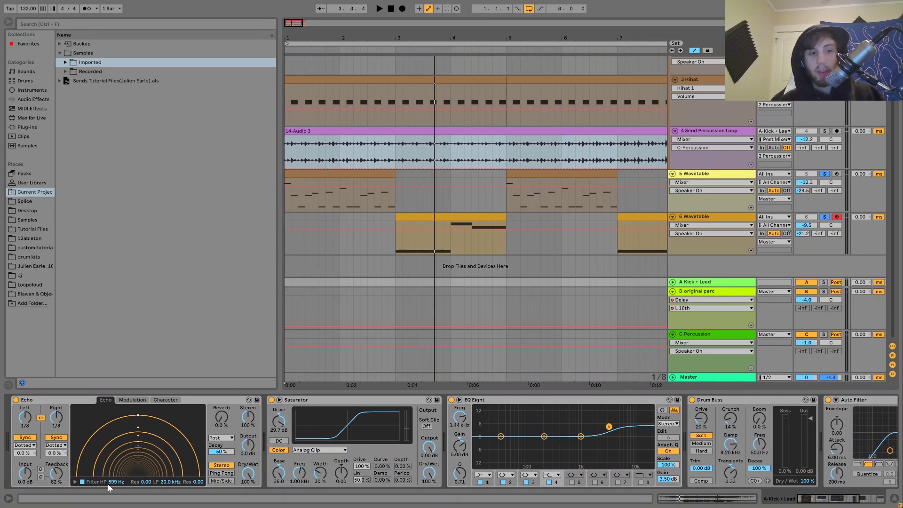
- Play the soloed leads, selecting the first 5 Wavetable clip and the first 6 Wavetable clip to show their devices
left_click(338, 175)
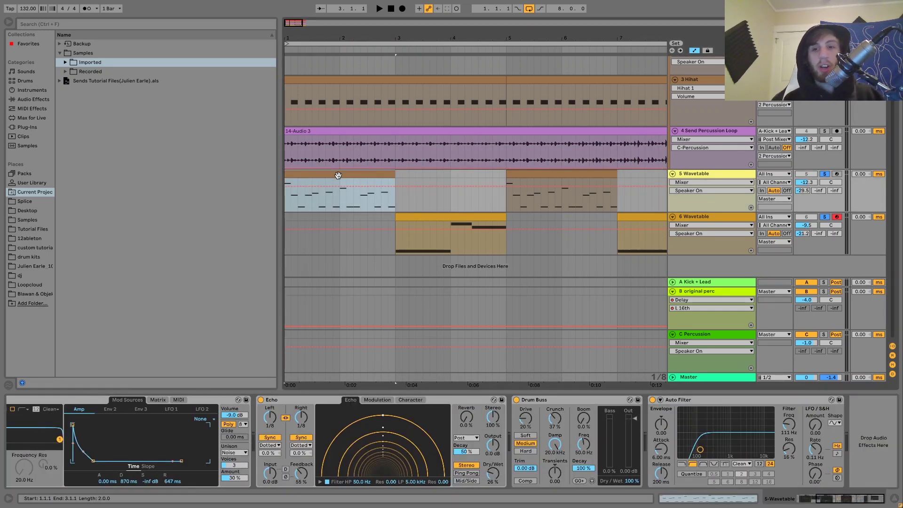
key("space")
left_click(430, 215)
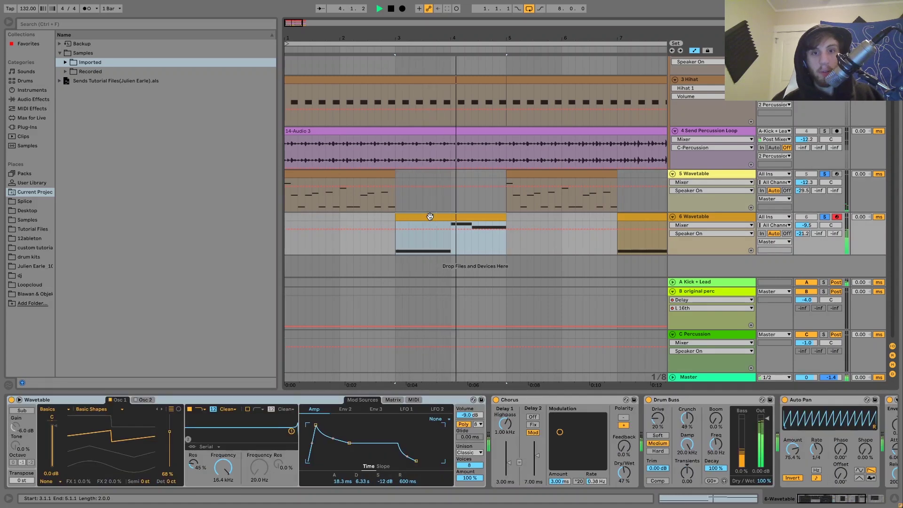
key("space")
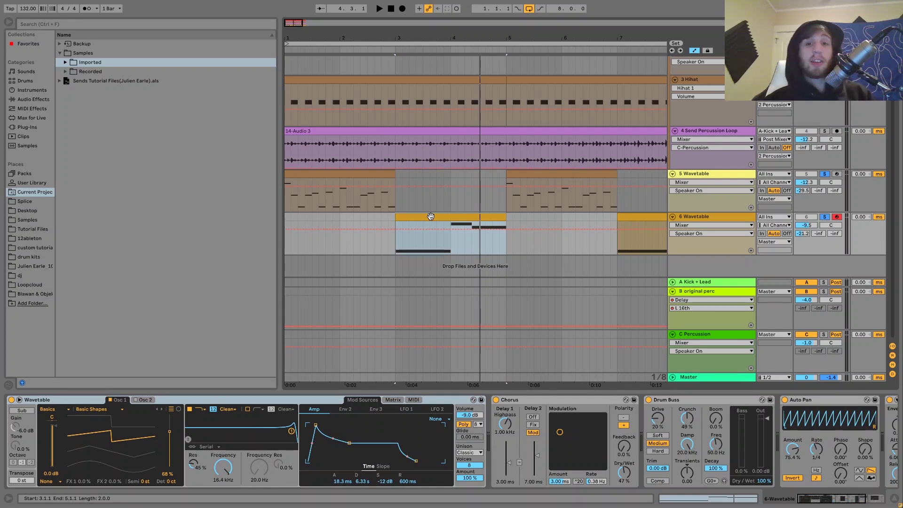
- Unsolo the Wavetable tracks and play the full loop, soloing and unsoloing the A Kick + Lead and C Percussion returns
left_click(824, 219)
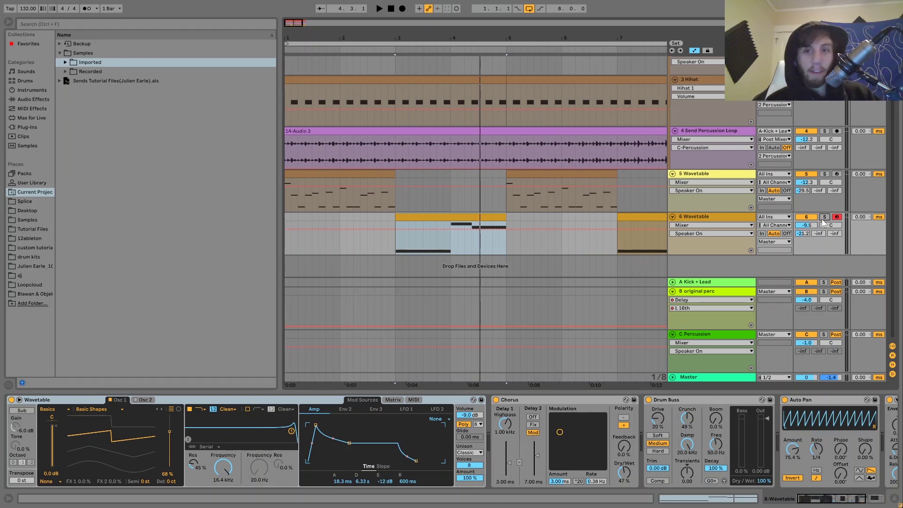
key("space")
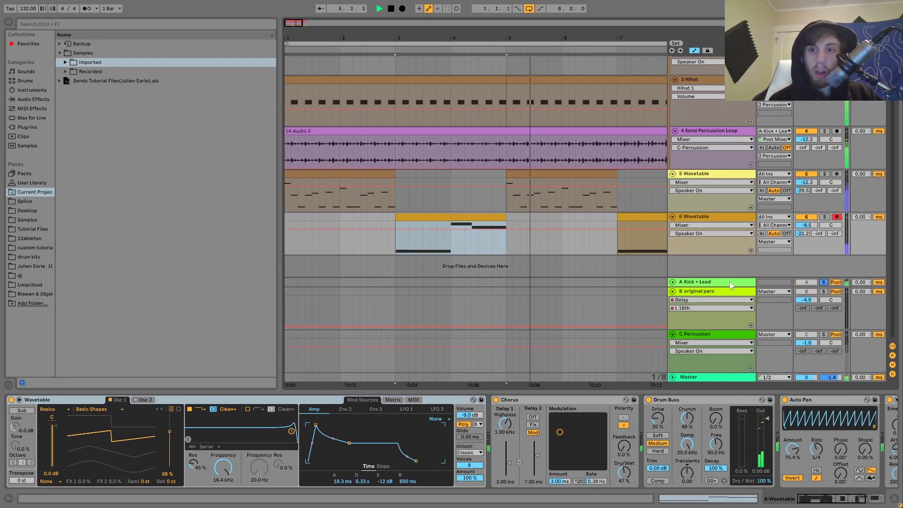
left_click(824, 282)
left_click_drag(524, 38, 524, 13)
left_click(824, 334)
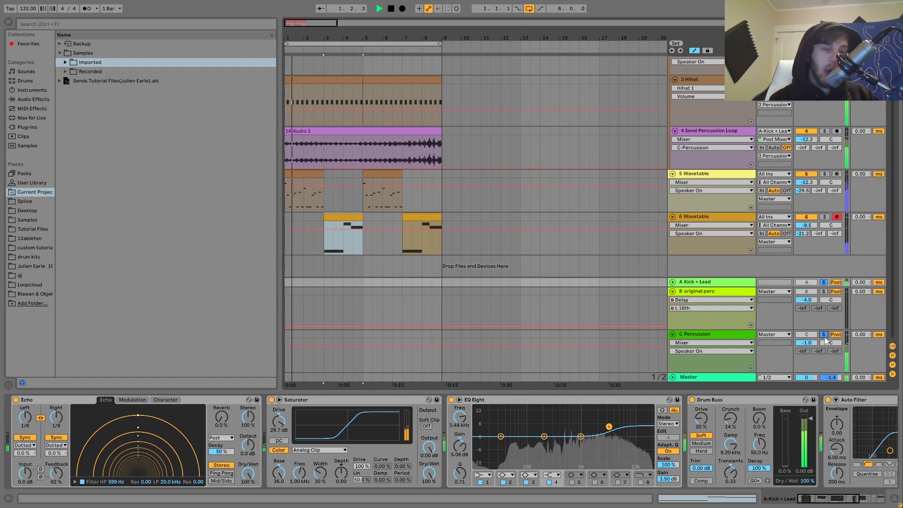
left_click(824, 334)
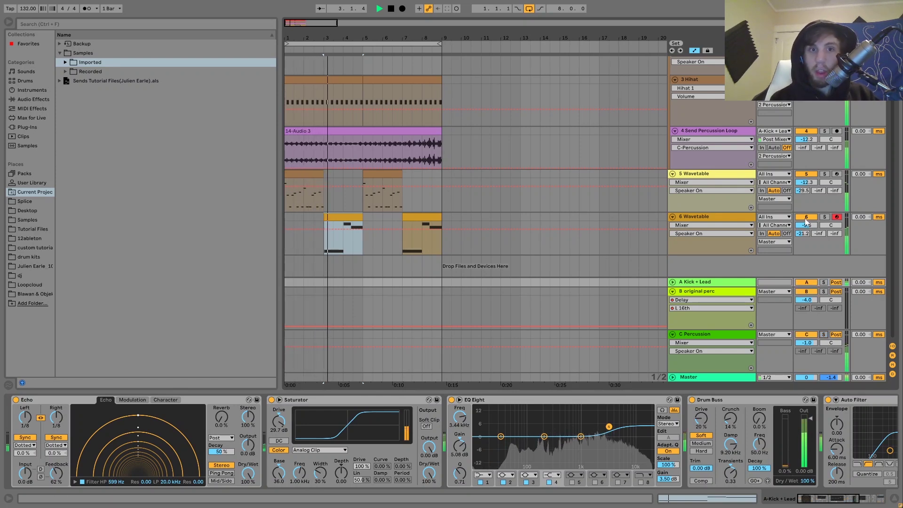
key("space")
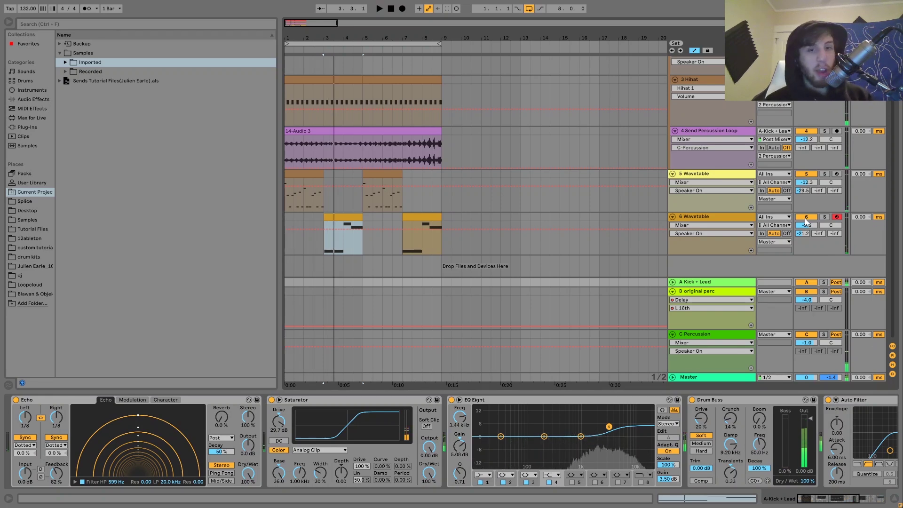
- Select the first clip on the 3 Hihat track to show its device chain
scroll(705, 216, "up", 3)
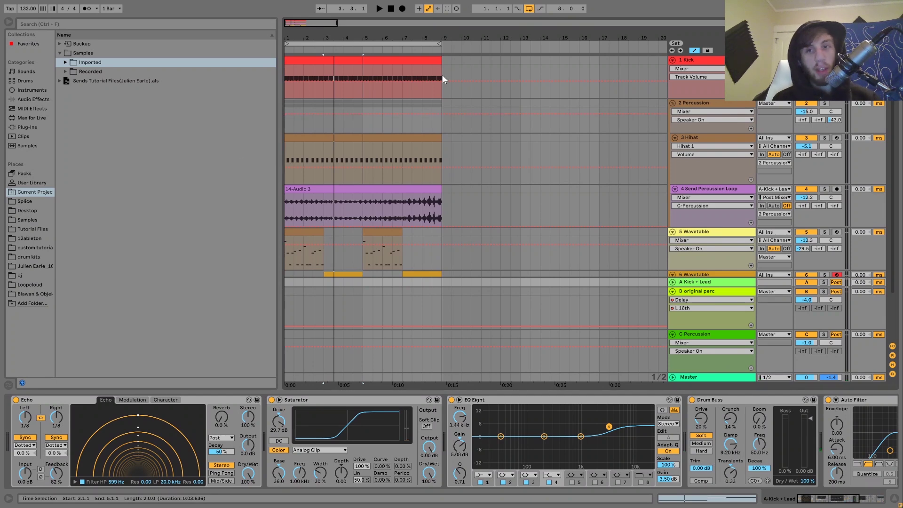
left_click(321, 139)
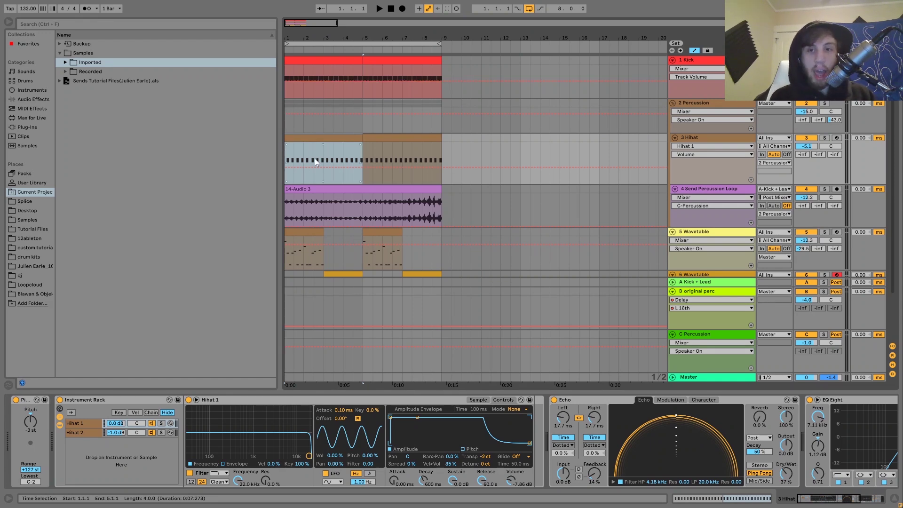
- Select the 4 Send Percussion Loop track and solo it
scroll(320, 187, "down", 2)
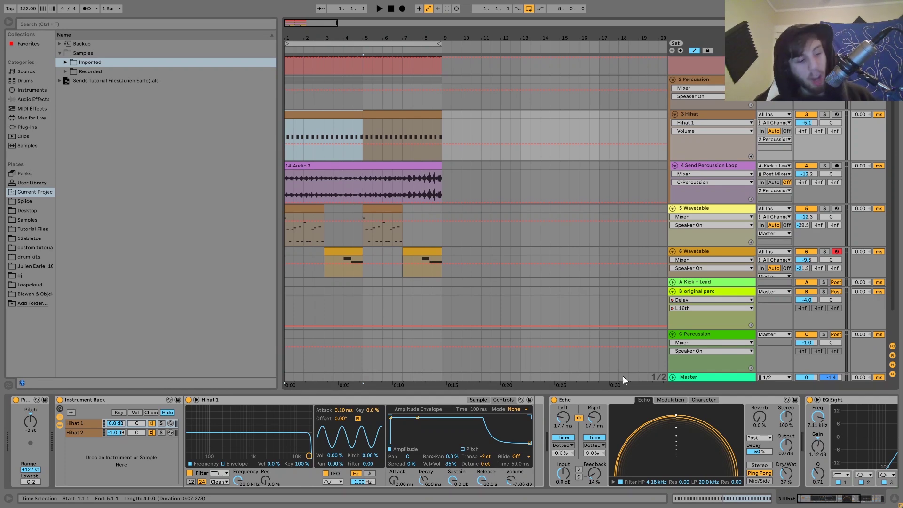
left_click(733, 165)
left_click(824, 166)
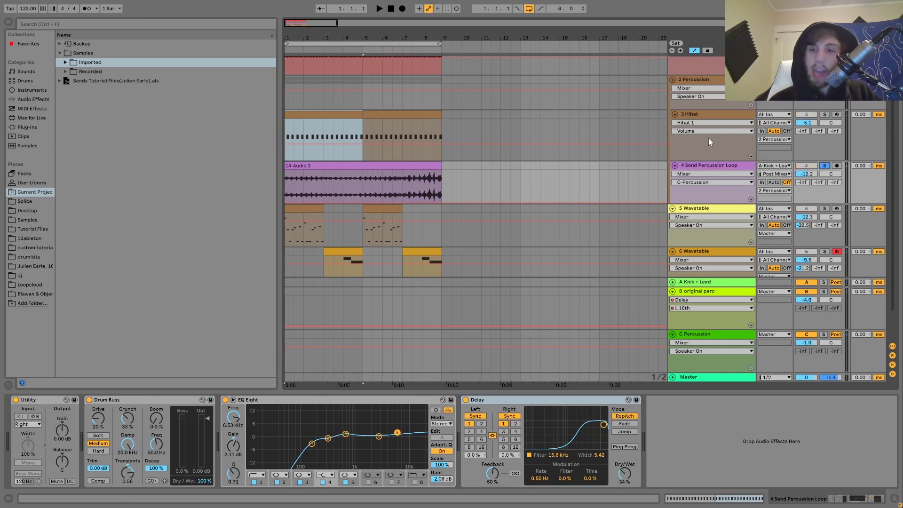
- Show the effect chains of the A Kick + Lead and B original perc returns and play the soloed percussion loop
left_click(706, 282)
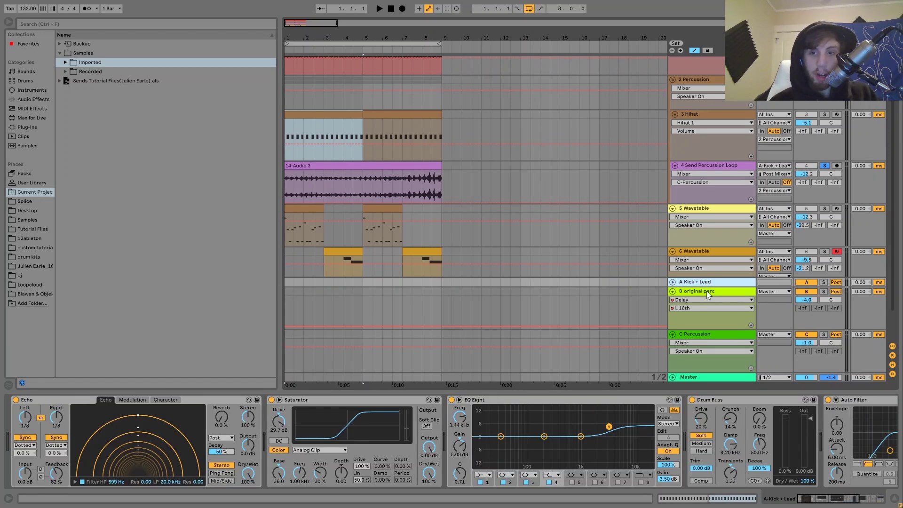
left_click(706, 291)
key("space")
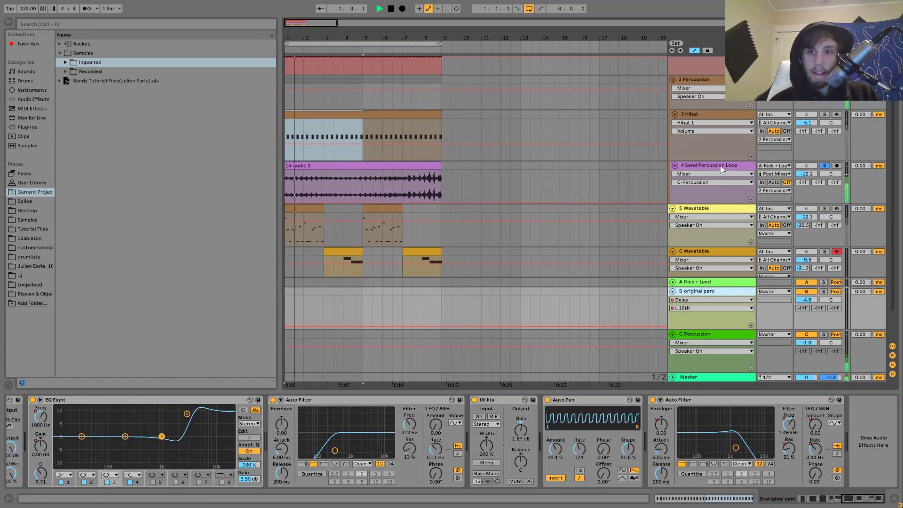
key("space")
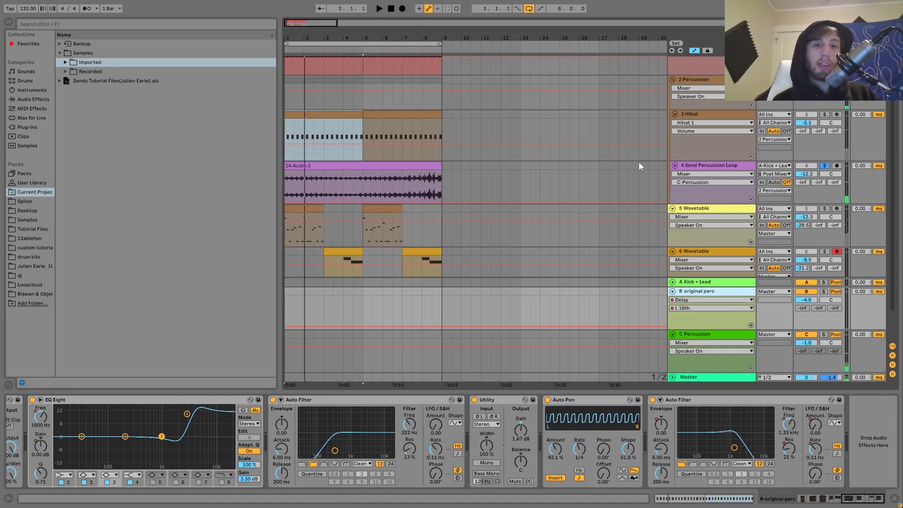
- Select the 14-Audio 3 clip on 4 Send Percussion Loop and play it to show its signal through the track's devices
left_click(326, 190)
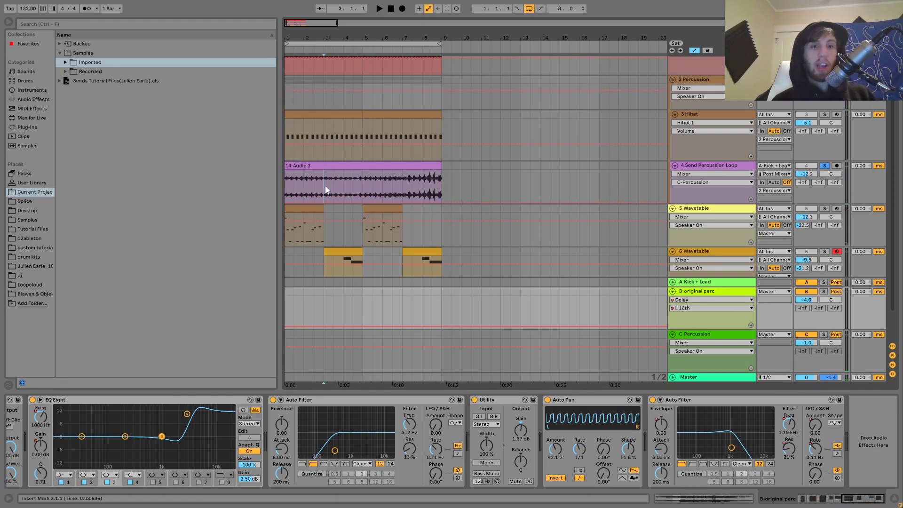
left_click(305, 166)
key("space")
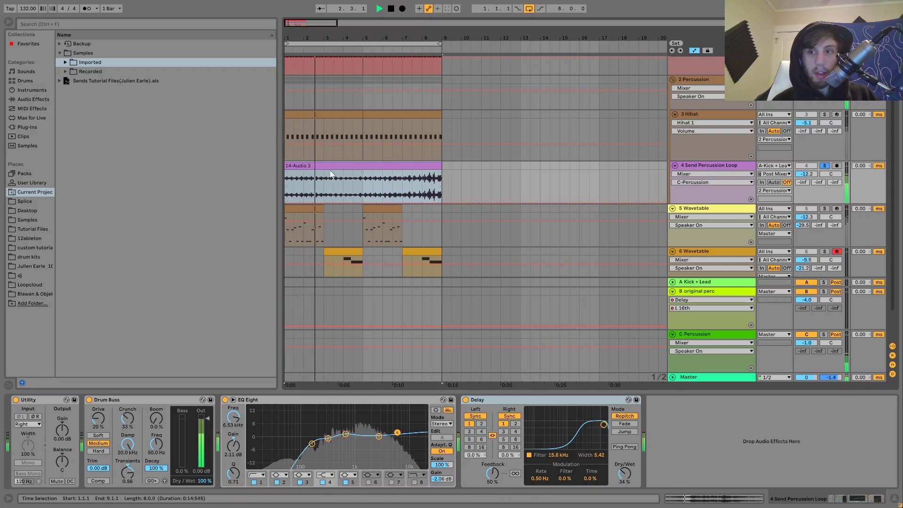
key("space")
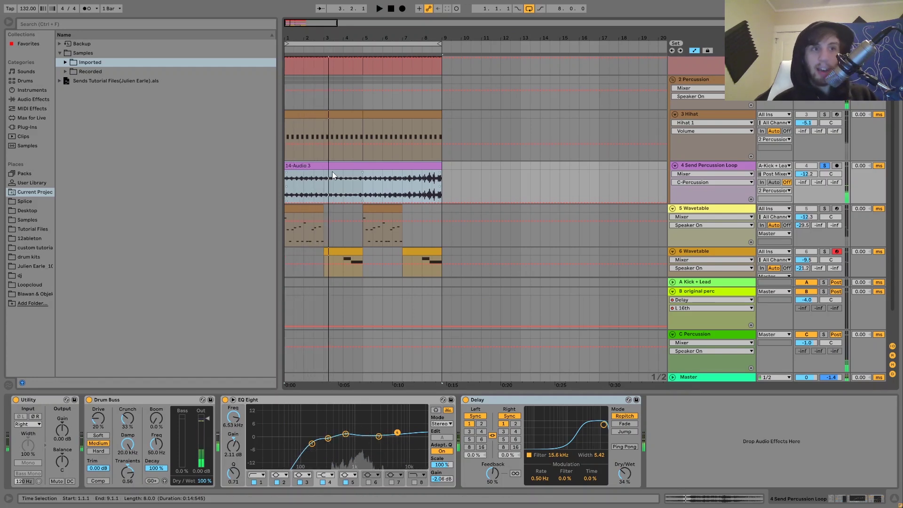
- Reselect the 14-Audio 3 clip and replay it from the start with the 4 Send Percussion Loop track selected
left_click(332, 175)
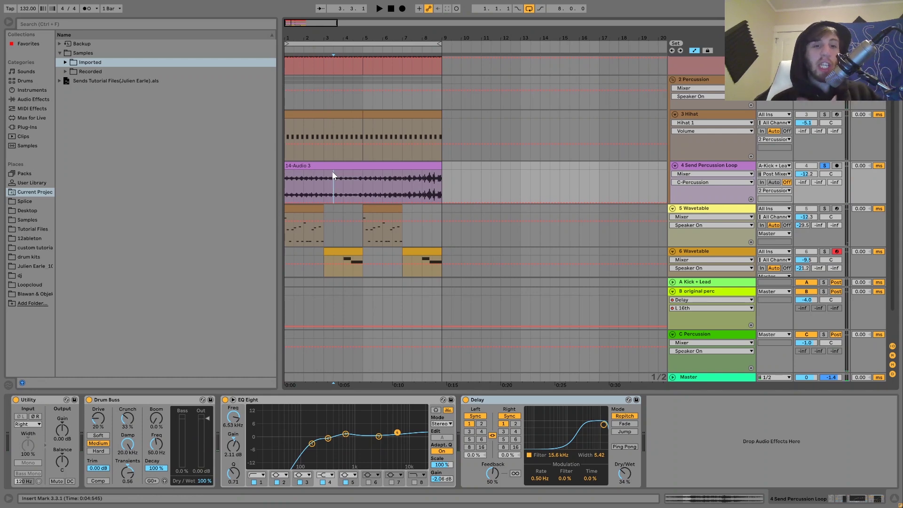
left_click(326, 166)
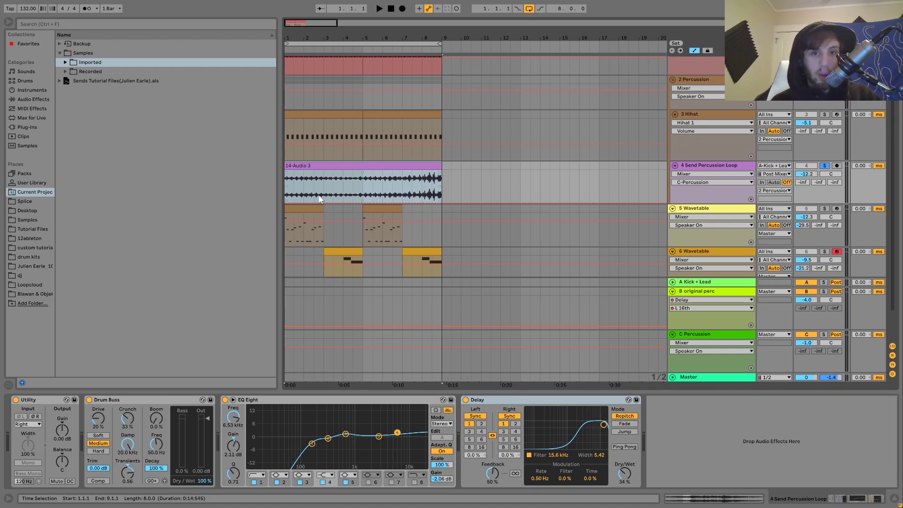
key("space")
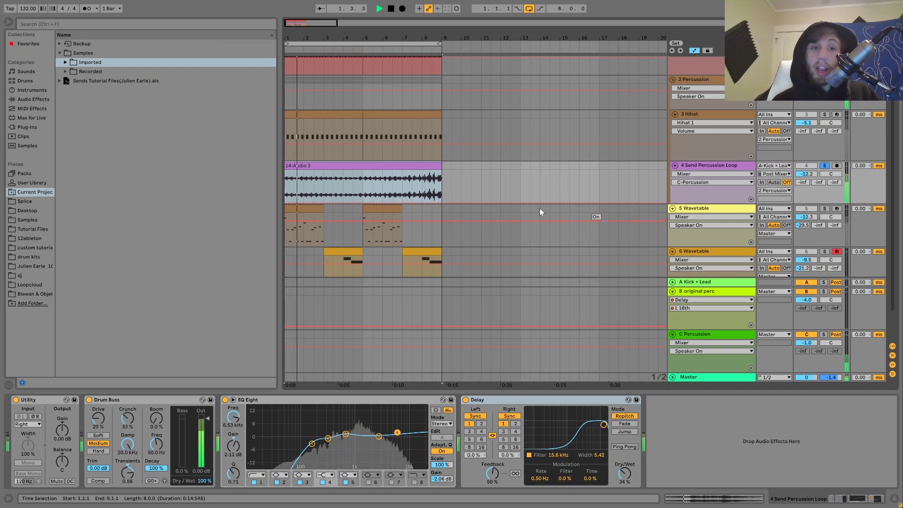
left_click(701, 167)
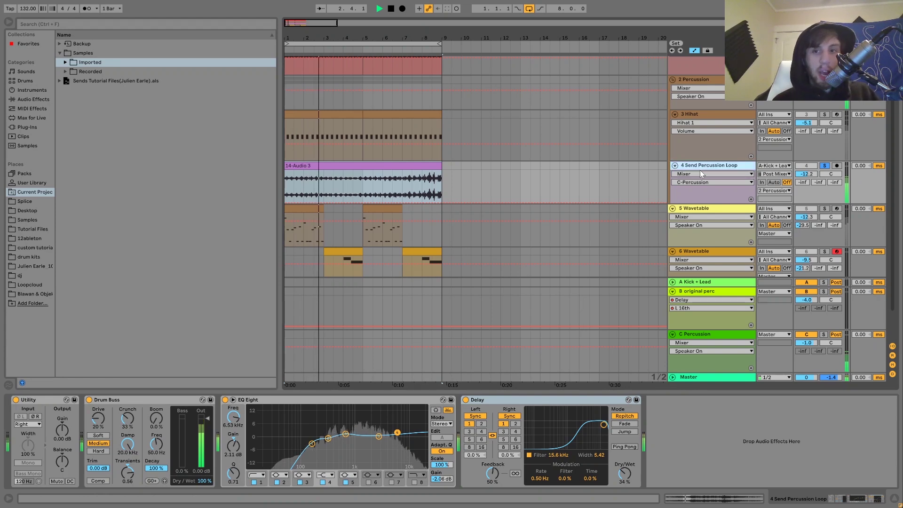
key("space")
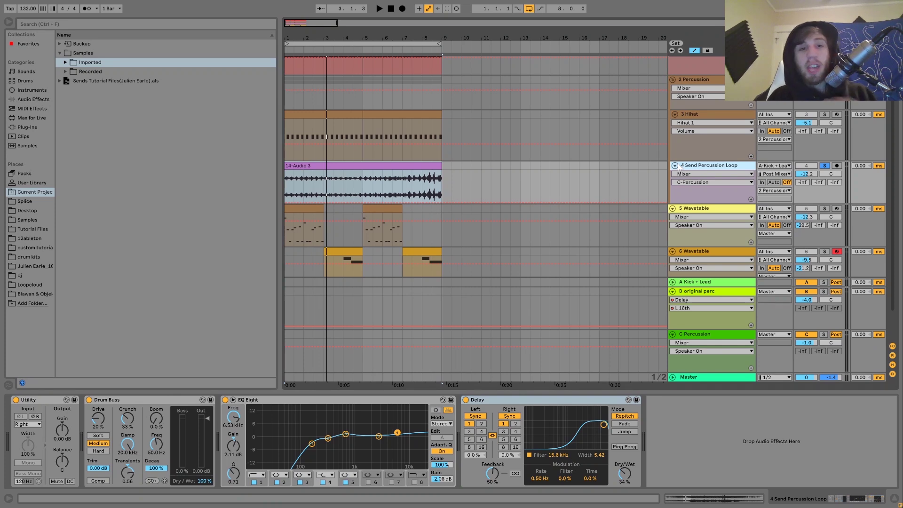
scroll(678, 167, "up", 2)
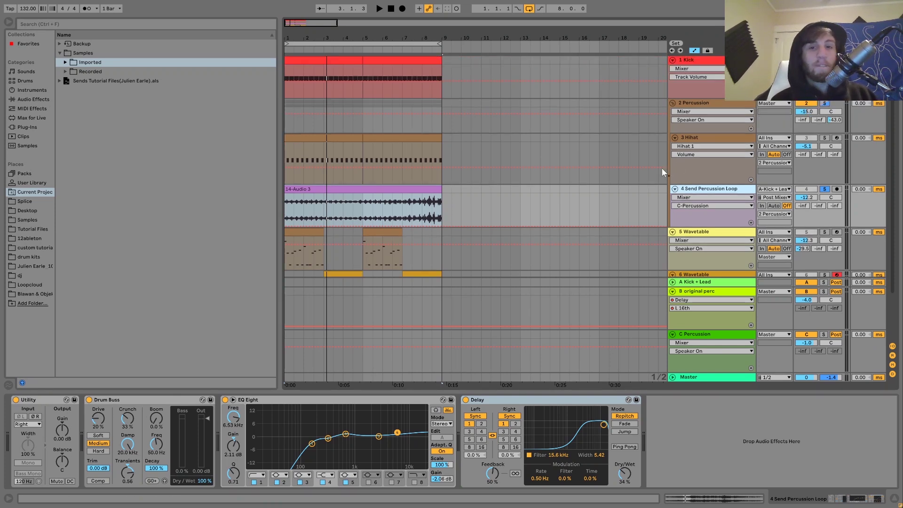